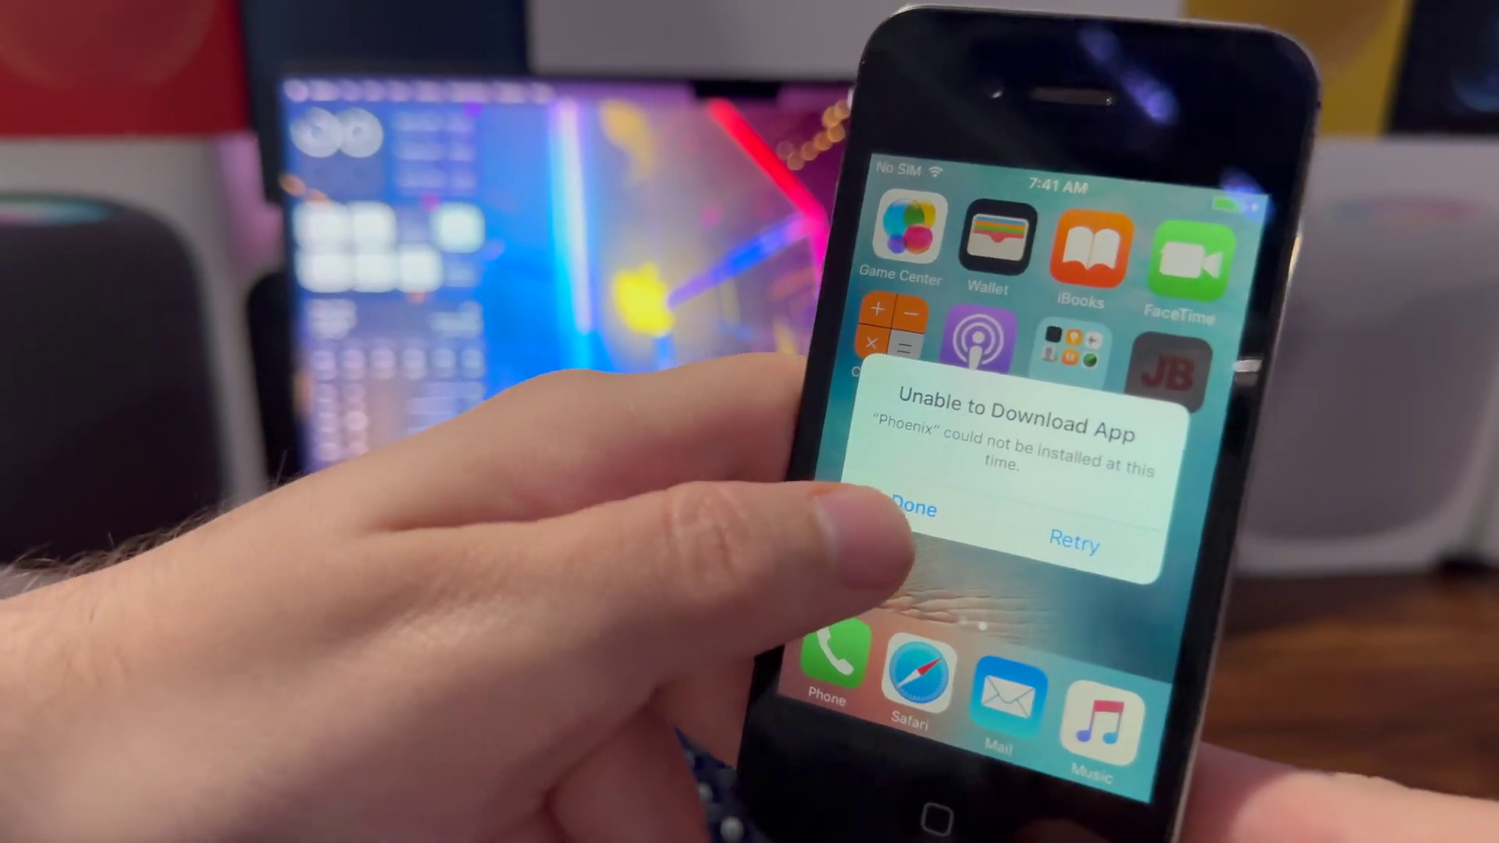
# Dismiss the iPhone's 'Unable to Download App' alert for Phoenix.
pyautogui.click(972, 446)
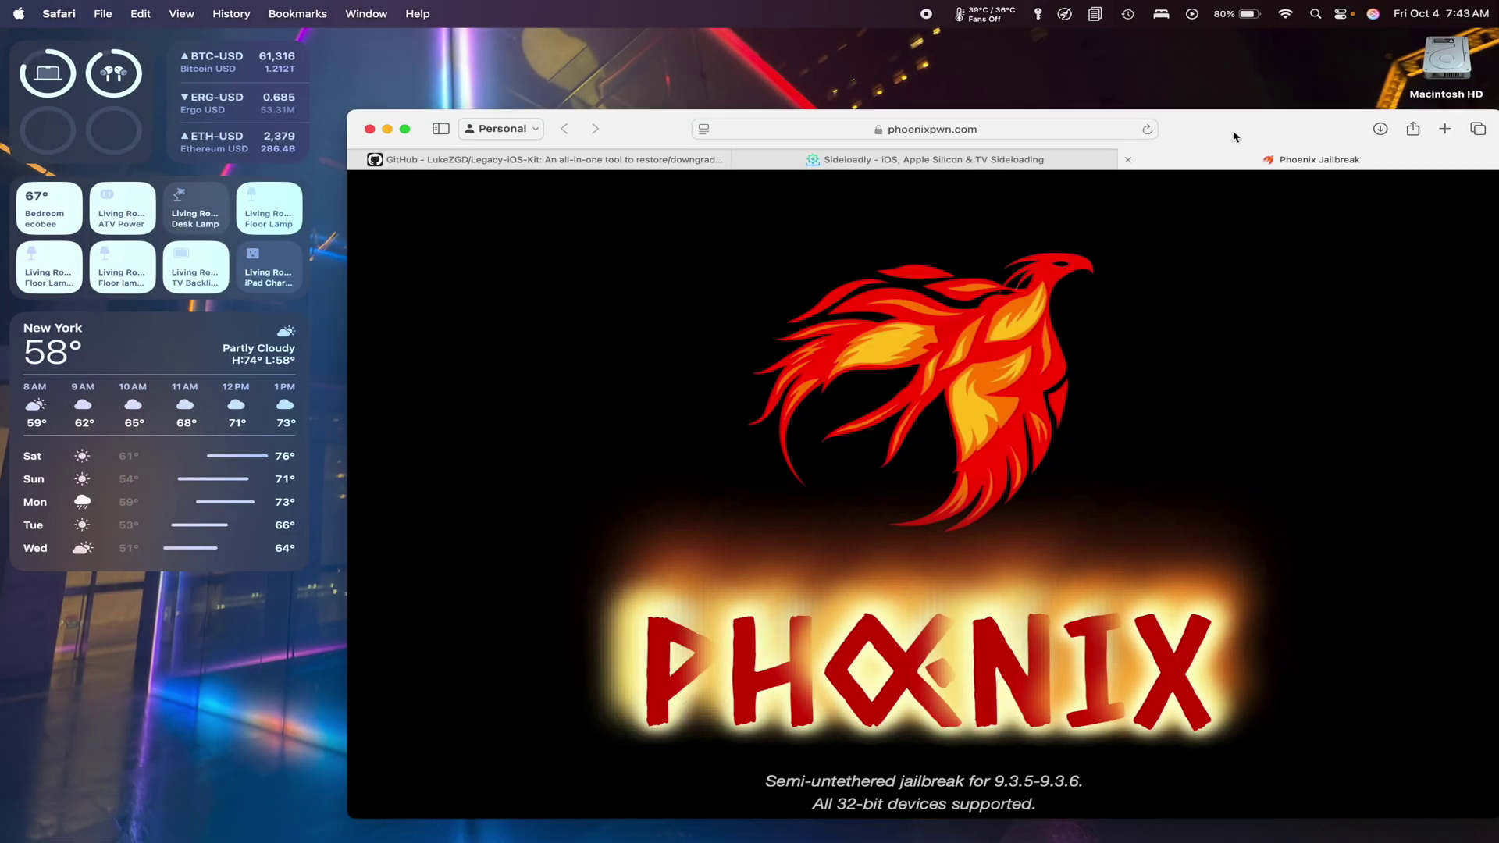
# Download the macOS build of Sideloadly from the sideloadly.io tab.
pyautogui.moveTo(1234, 137); pyautogui.dragTo(843, 127)
pyautogui.click(843, 124)
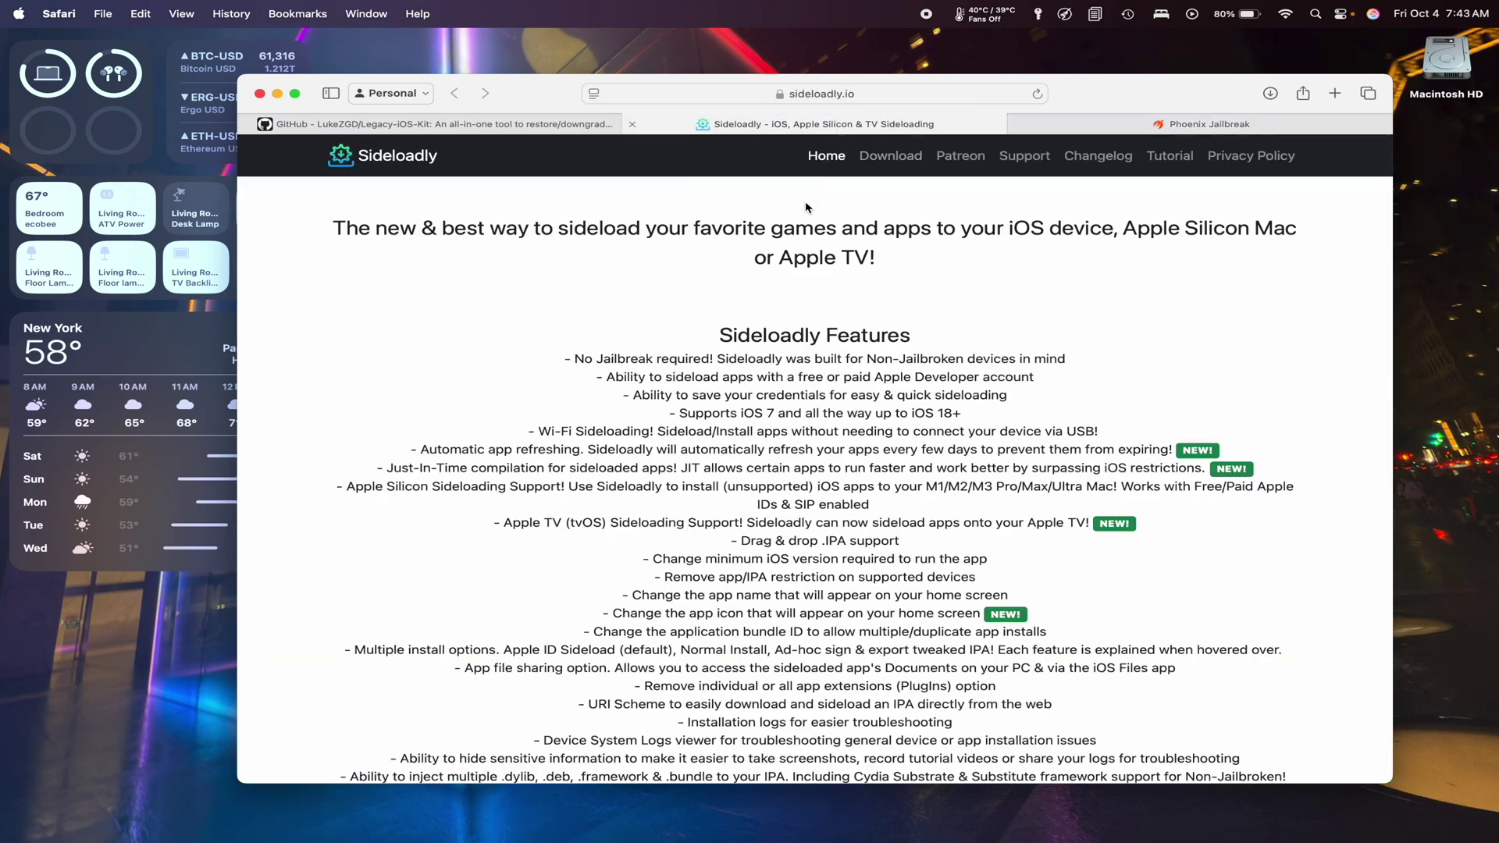
pyautogui.scroll(-10, 806, 207)
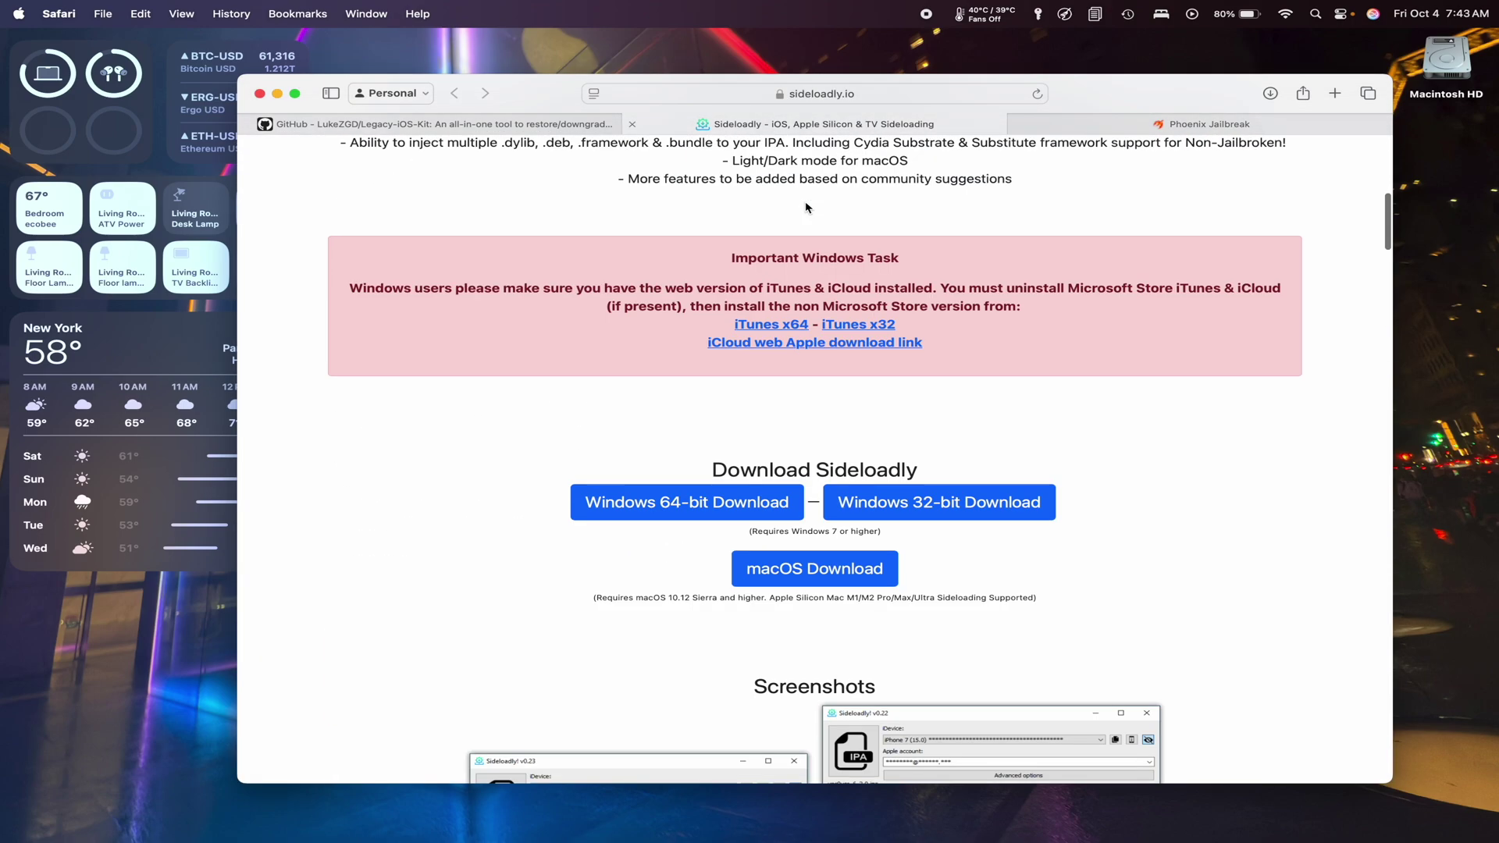
pyautogui.click(847, 579)
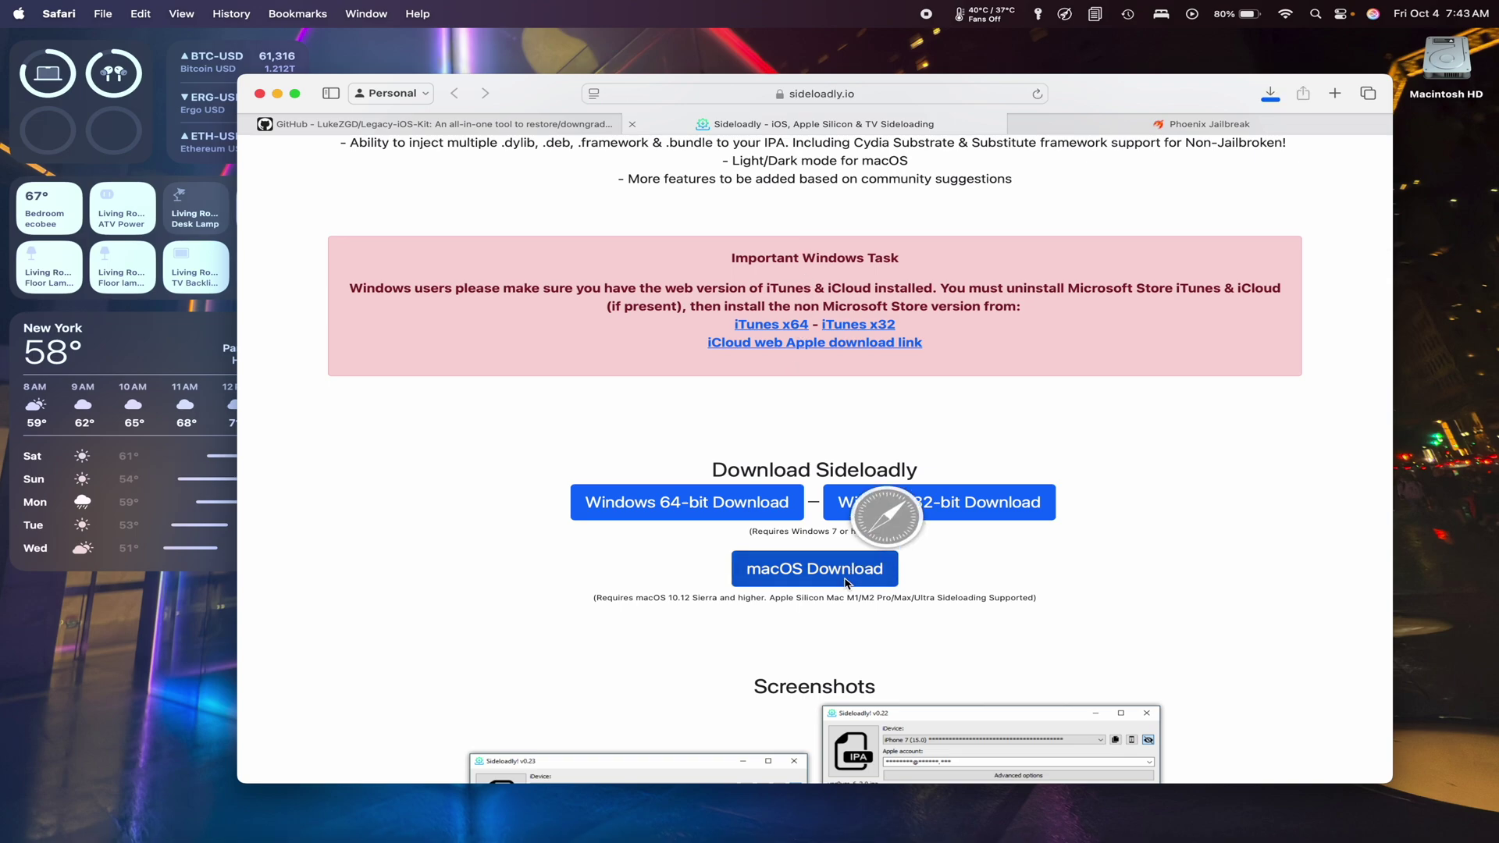
# Mount SideloadlySetup.dmg from Downloads and copy Sideloadly.app into Applications.
pyautogui.click(1281, 808)
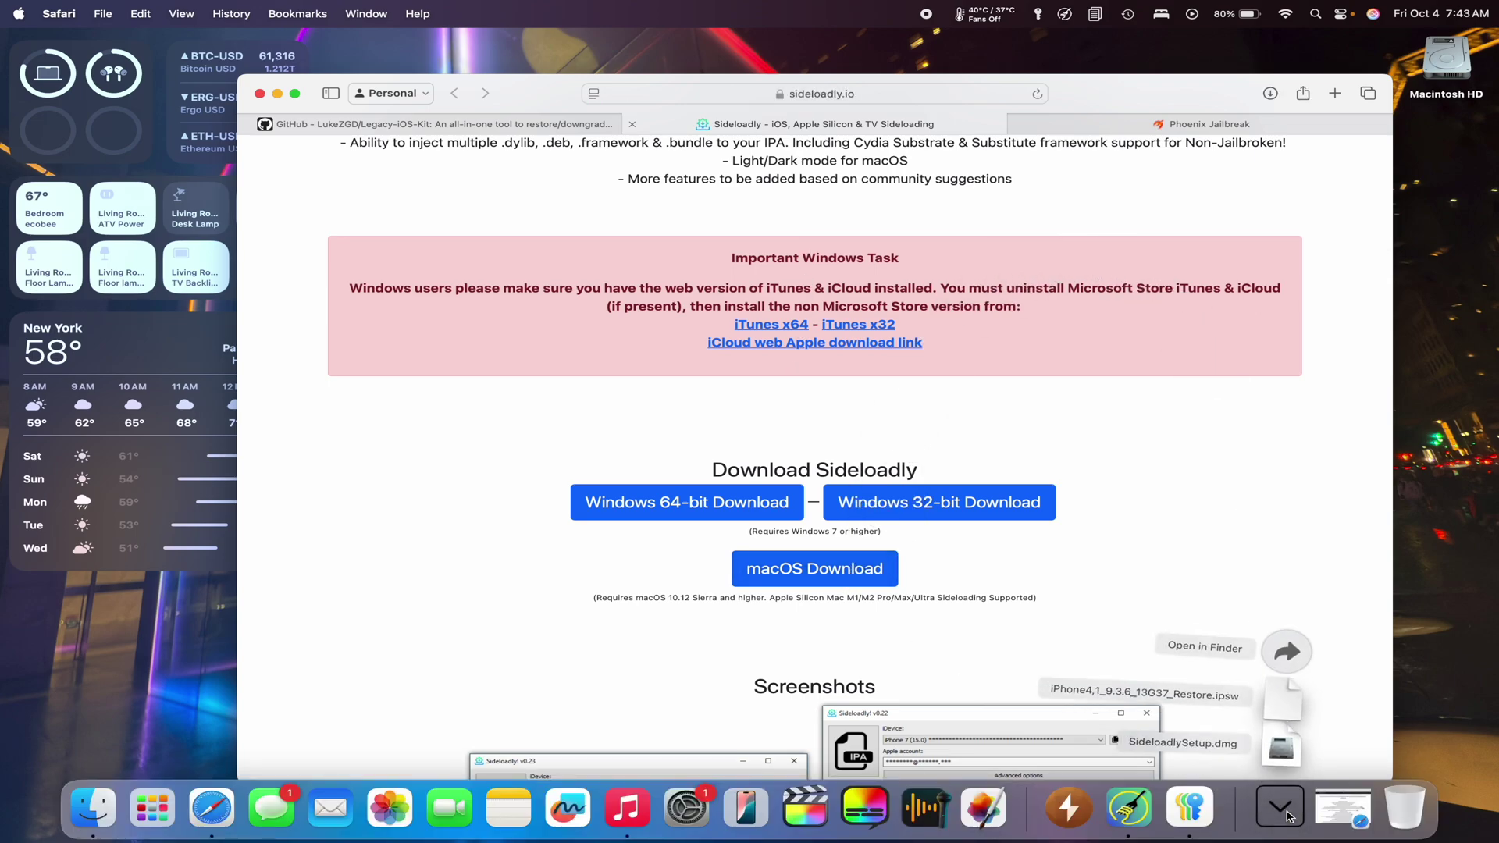
pyautogui.click(1284, 755)
pyautogui.moveTo(397, 539); pyautogui.dragTo(671, 566)
# Launch Sideloadly from Launchpad and dismiss the unverified-developer warning.
pyautogui.moveTo(742, 840)
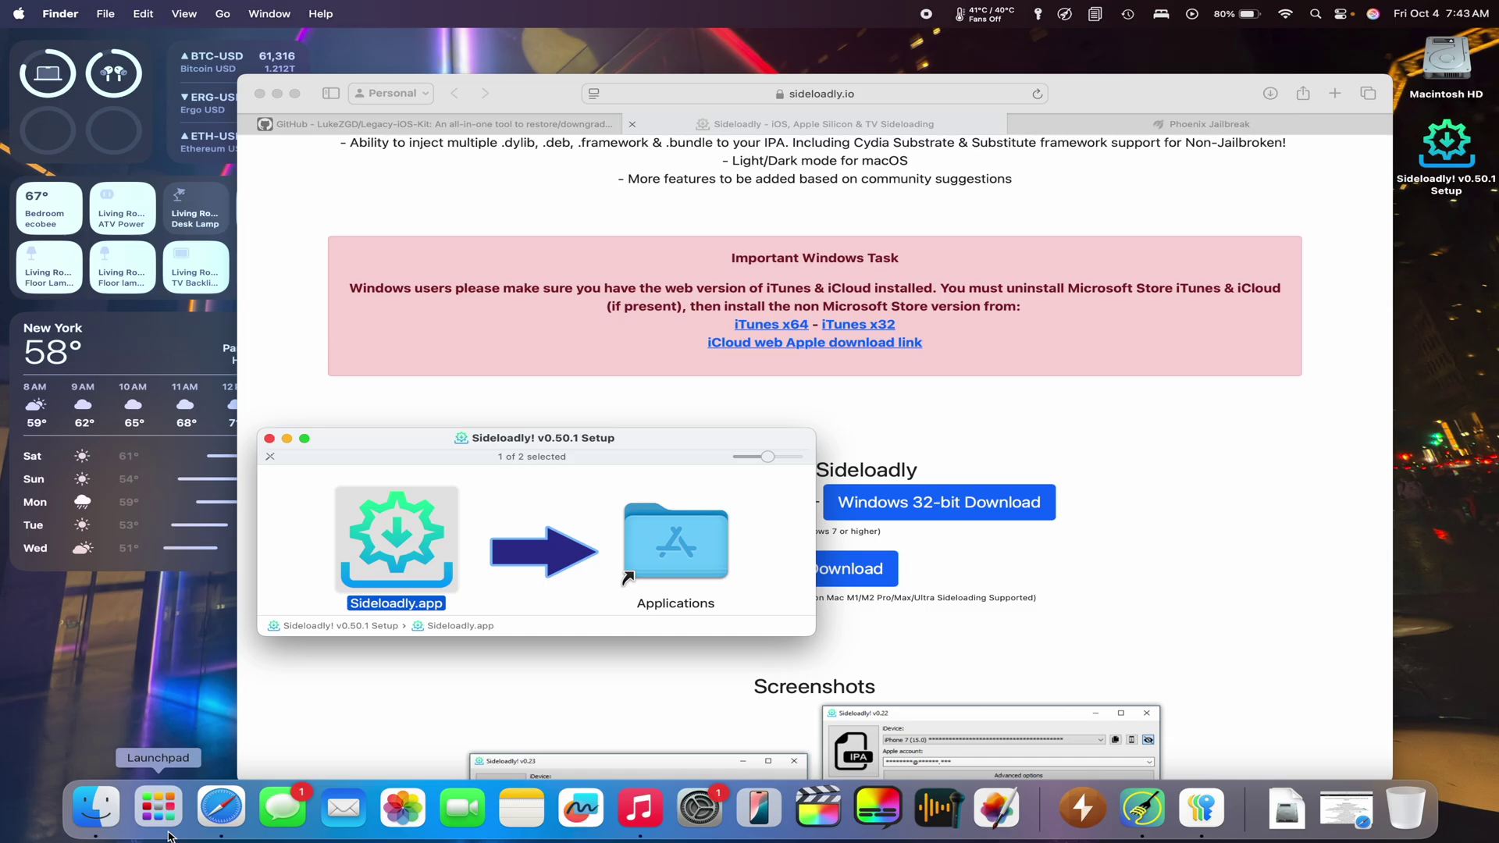
pyautogui.click(158, 809)
pyautogui.click(708, 581)
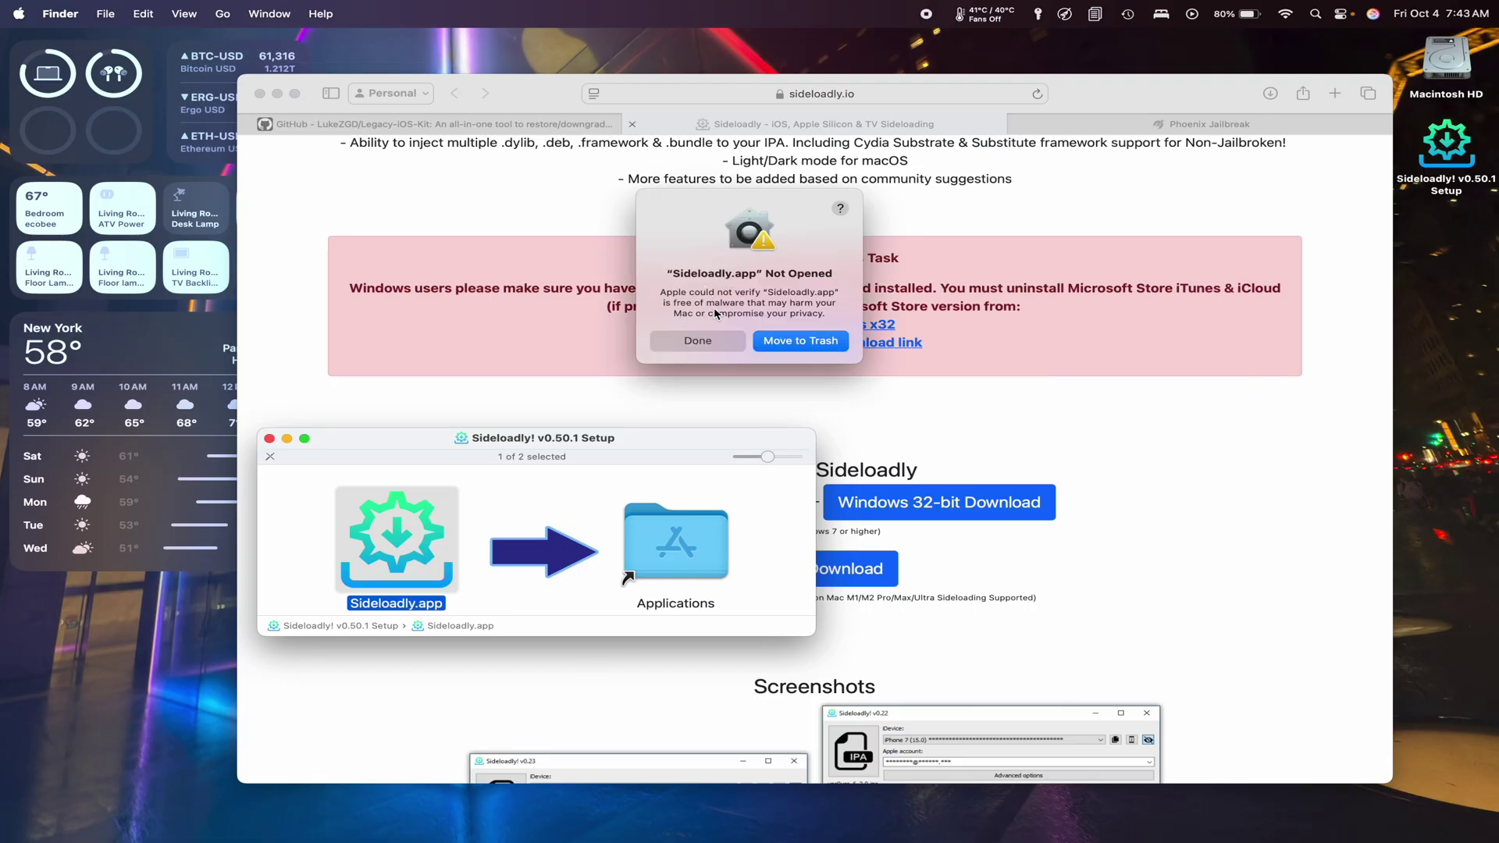
pyautogui.click(698, 342)
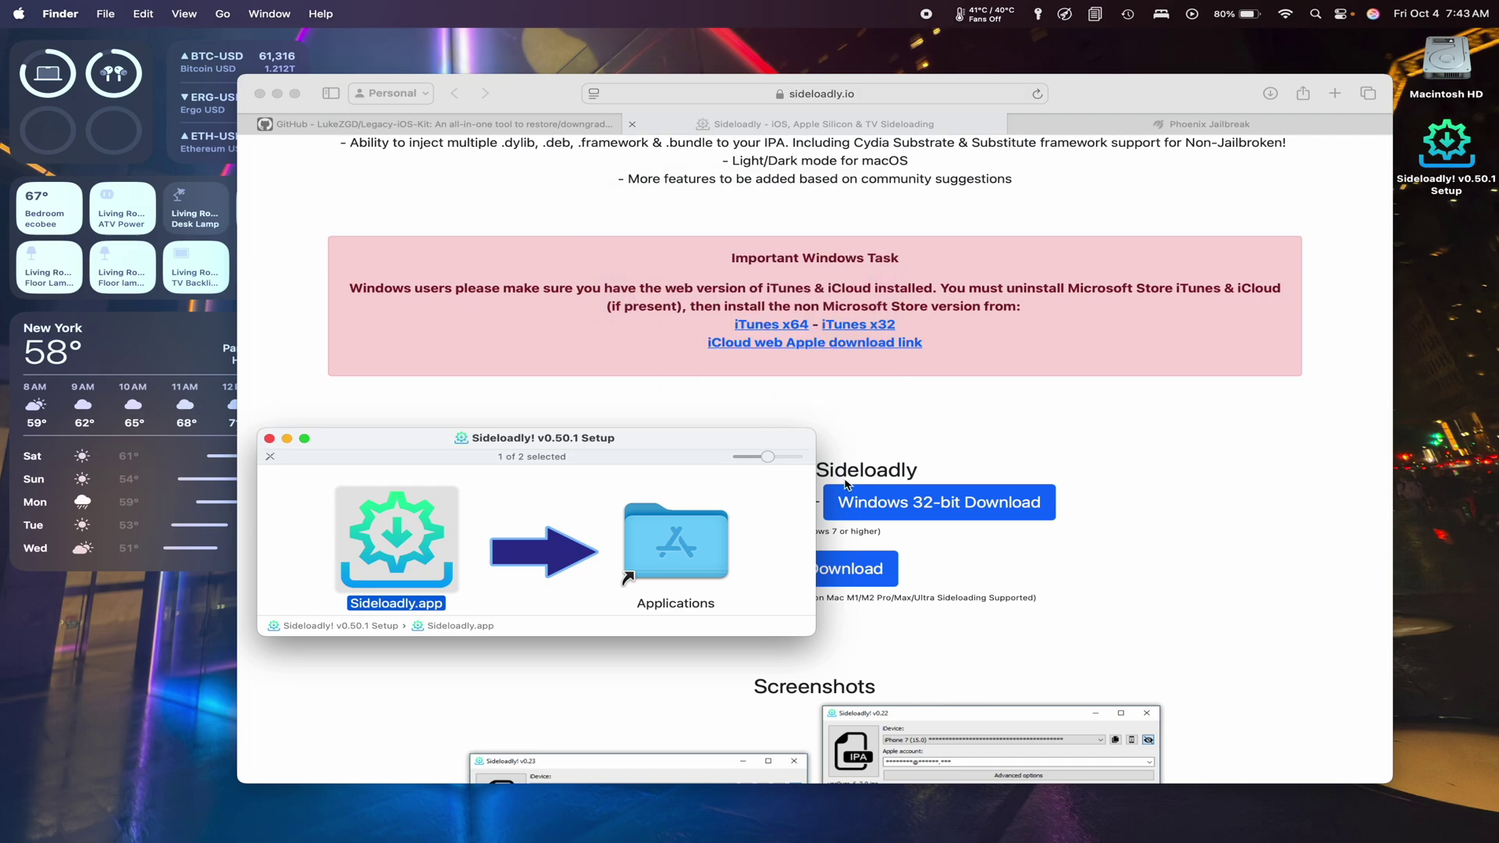
# Approve Sideloadly.app with Open Anyway in Privacy & Security settings and confirm it.
pyautogui.moveTo(710, 839)
pyautogui.click(711, 799)
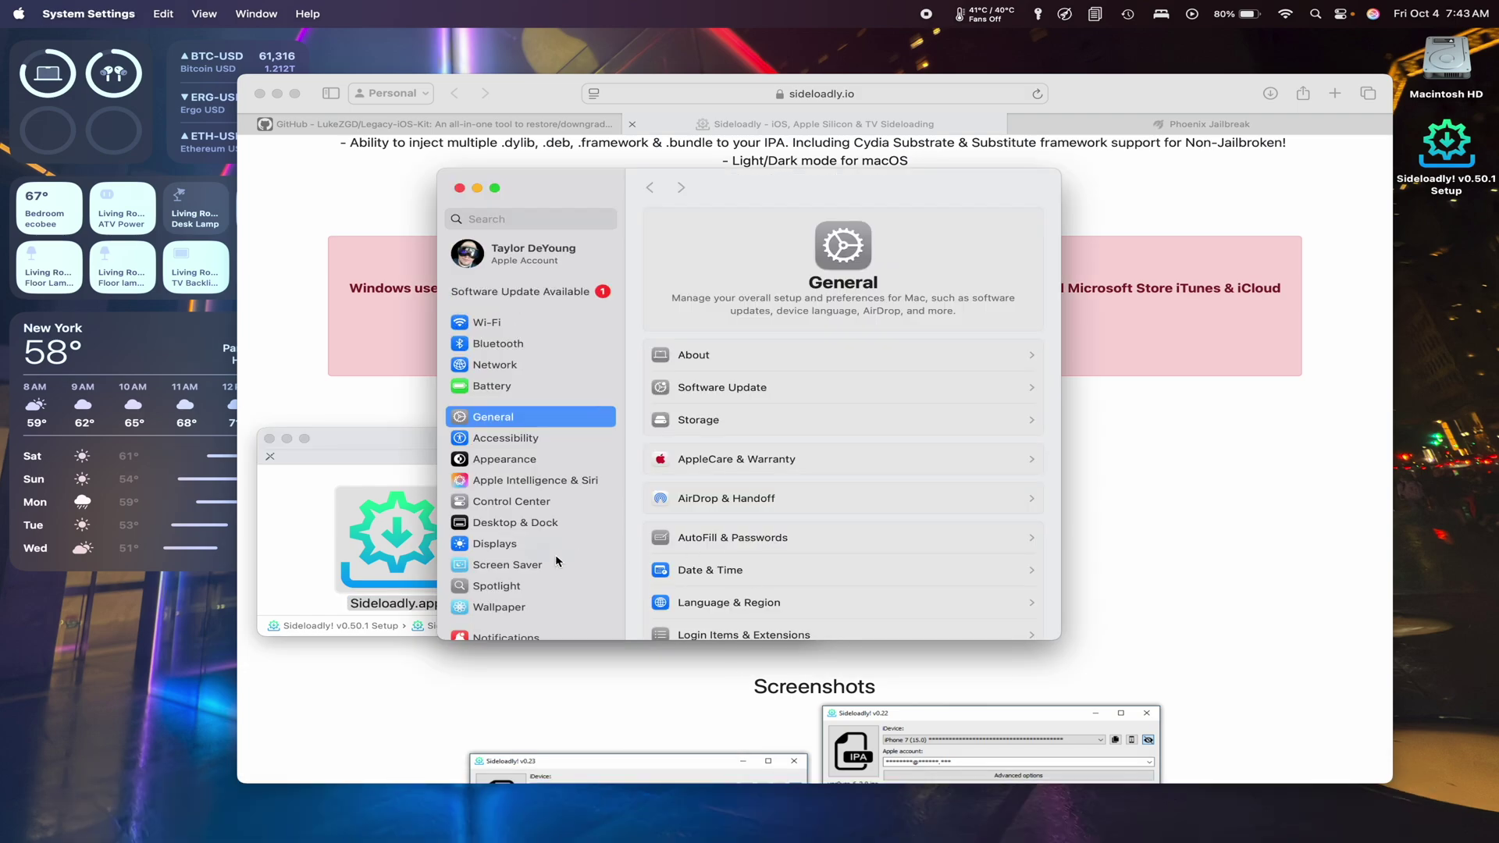
pyautogui.scroll(-5, 556, 561)
pyautogui.click(543, 488)
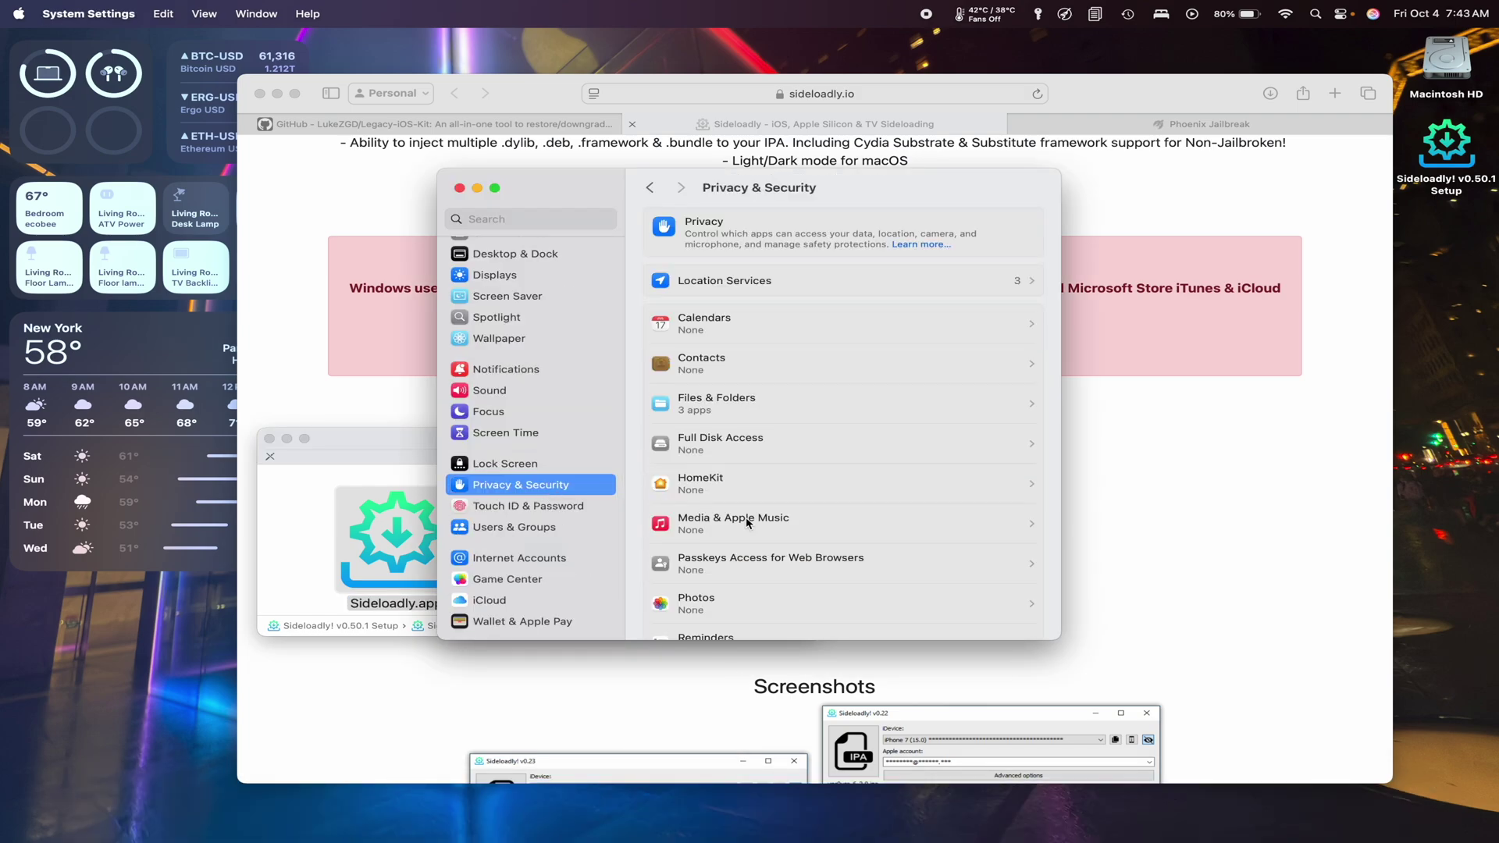
pyautogui.scroll(-15, 748, 524)
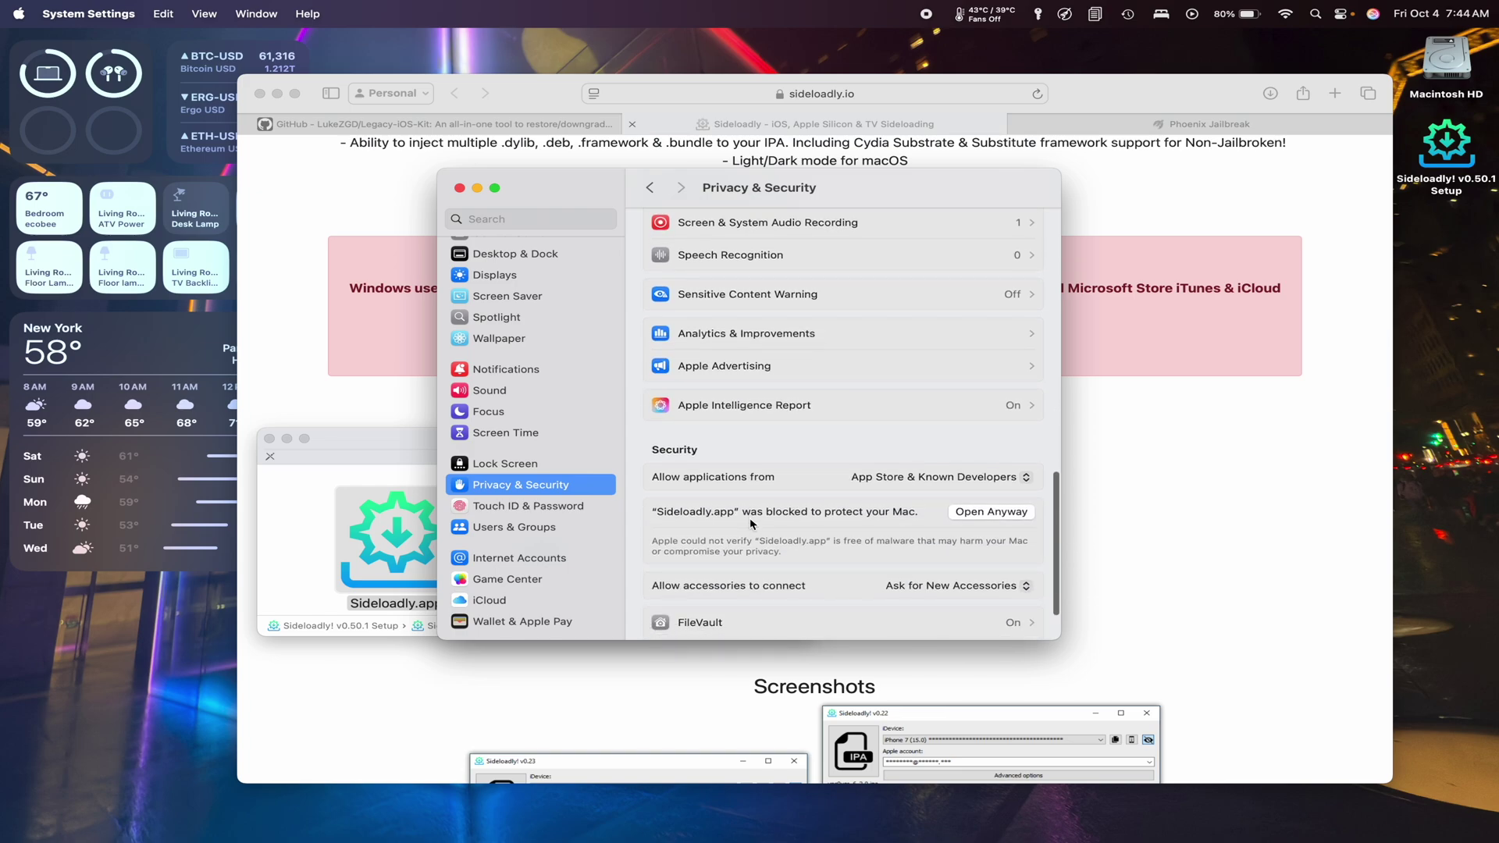
pyautogui.scroll(-2, 752, 523)
pyautogui.click(988, 438)
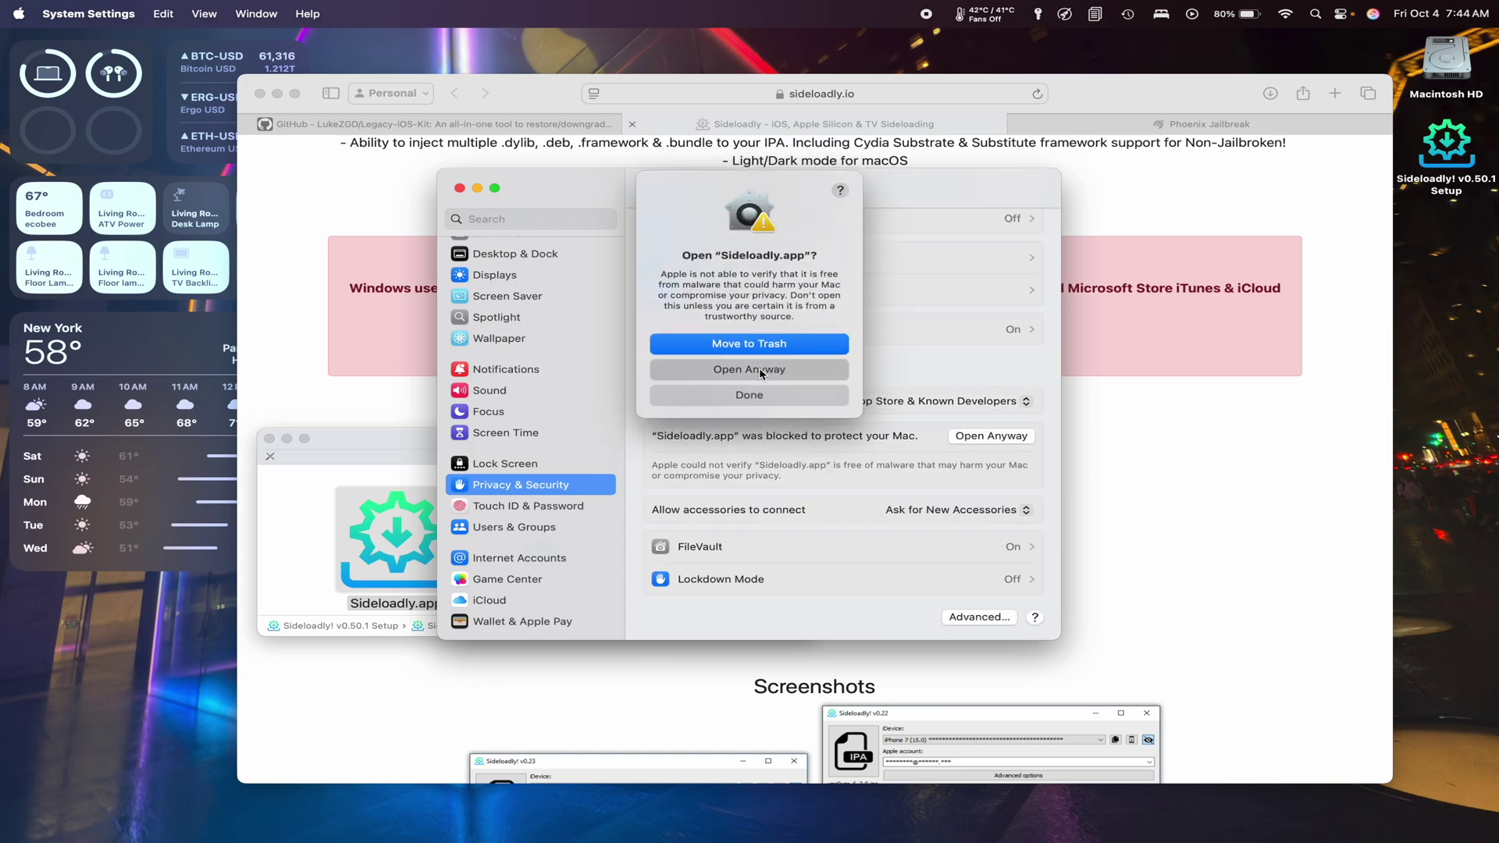
pyautogui.click(761, 372)
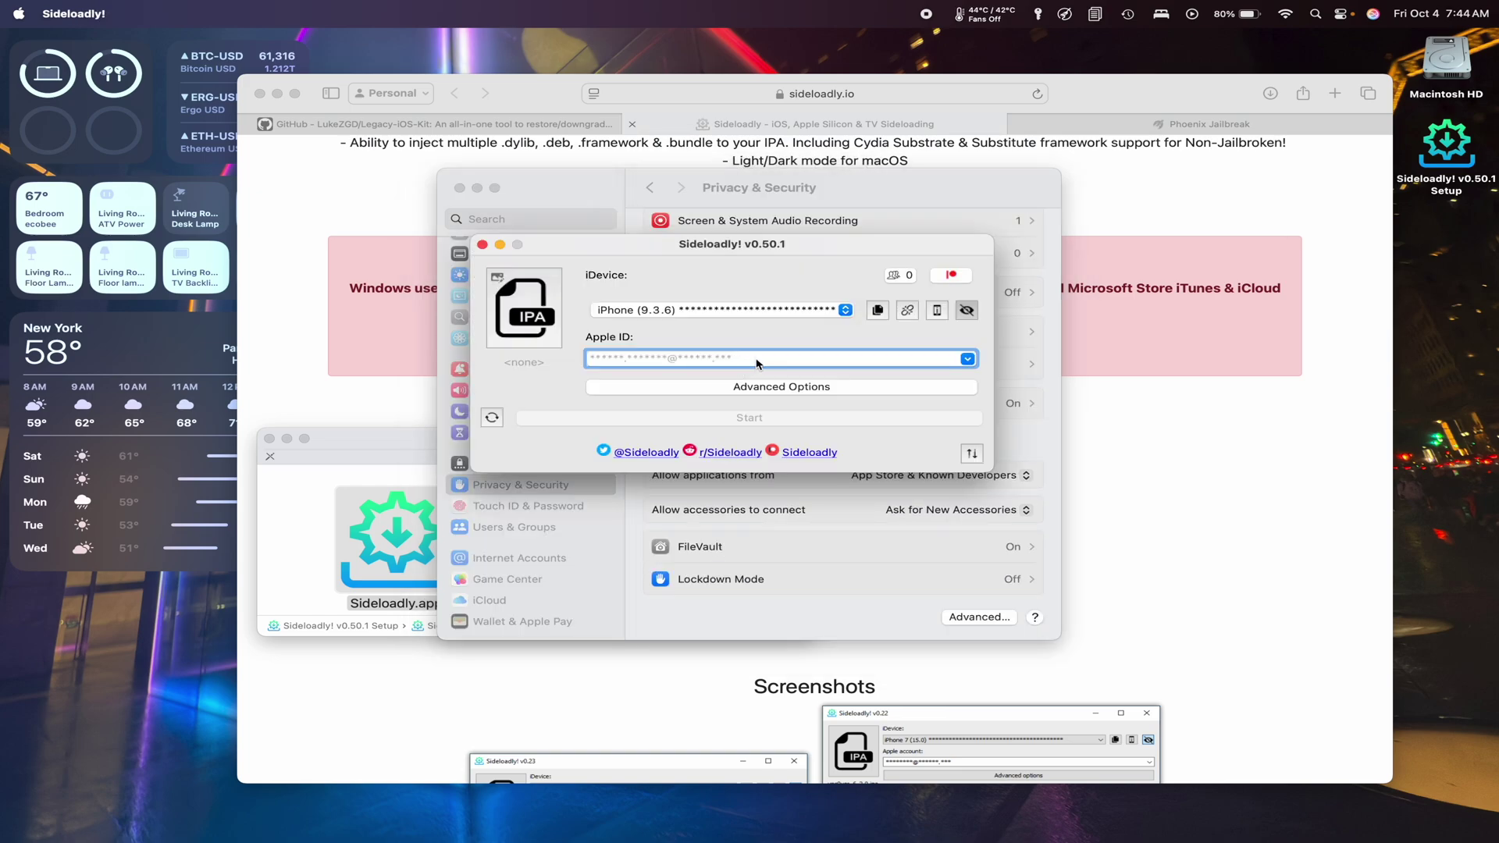
pyautogui.click(798, 313)
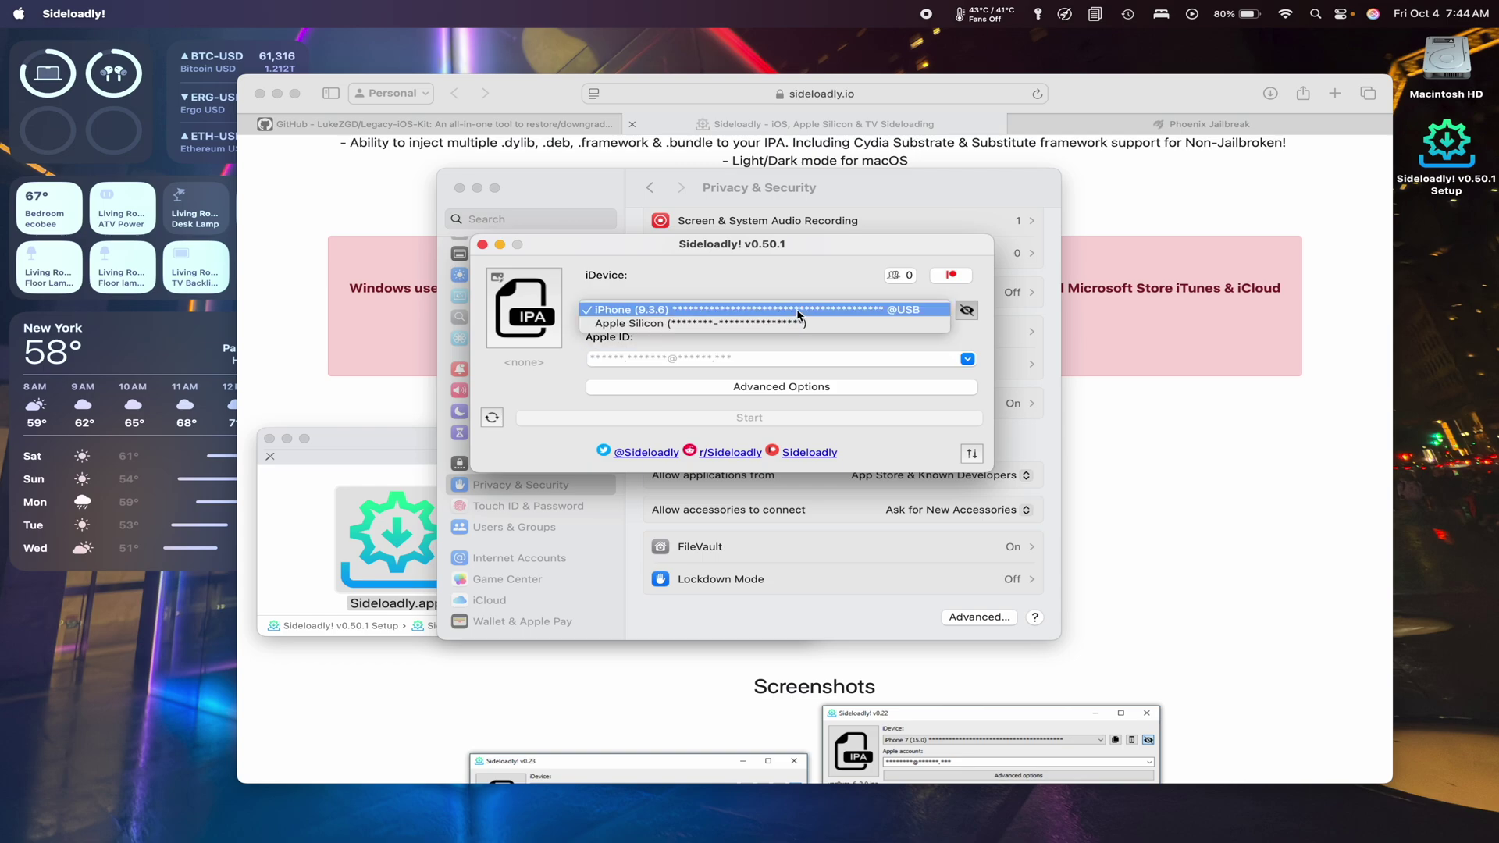
pyautogui.click(690, 312)
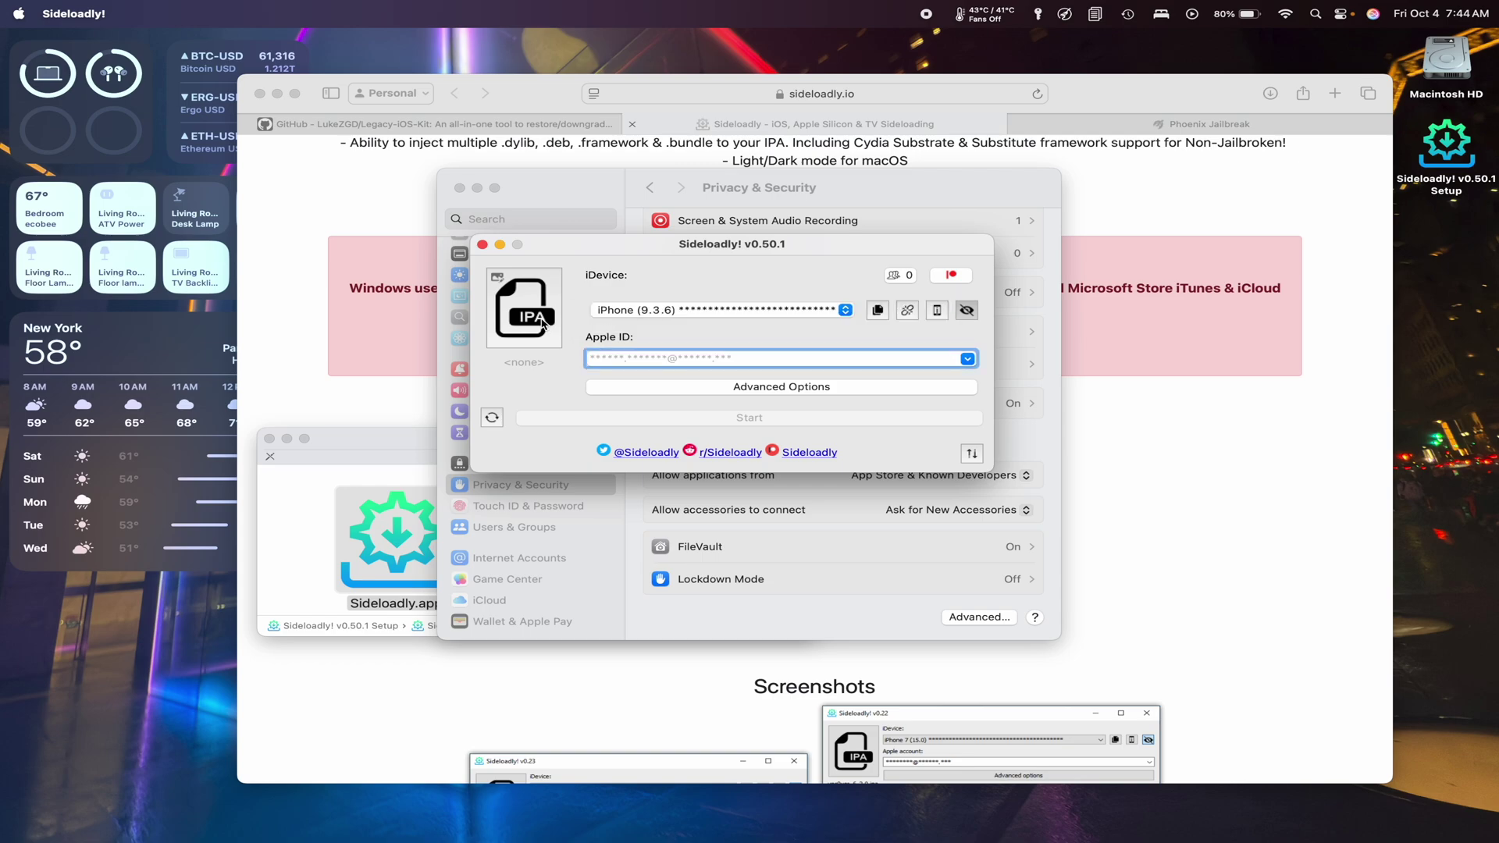
pyautogui.click(1159, 129)
# Get Phoenix6.ipa from phoenixpwn.com and check it in the Downloads stack.
pyautogui.scroll(-5, 952, 370)
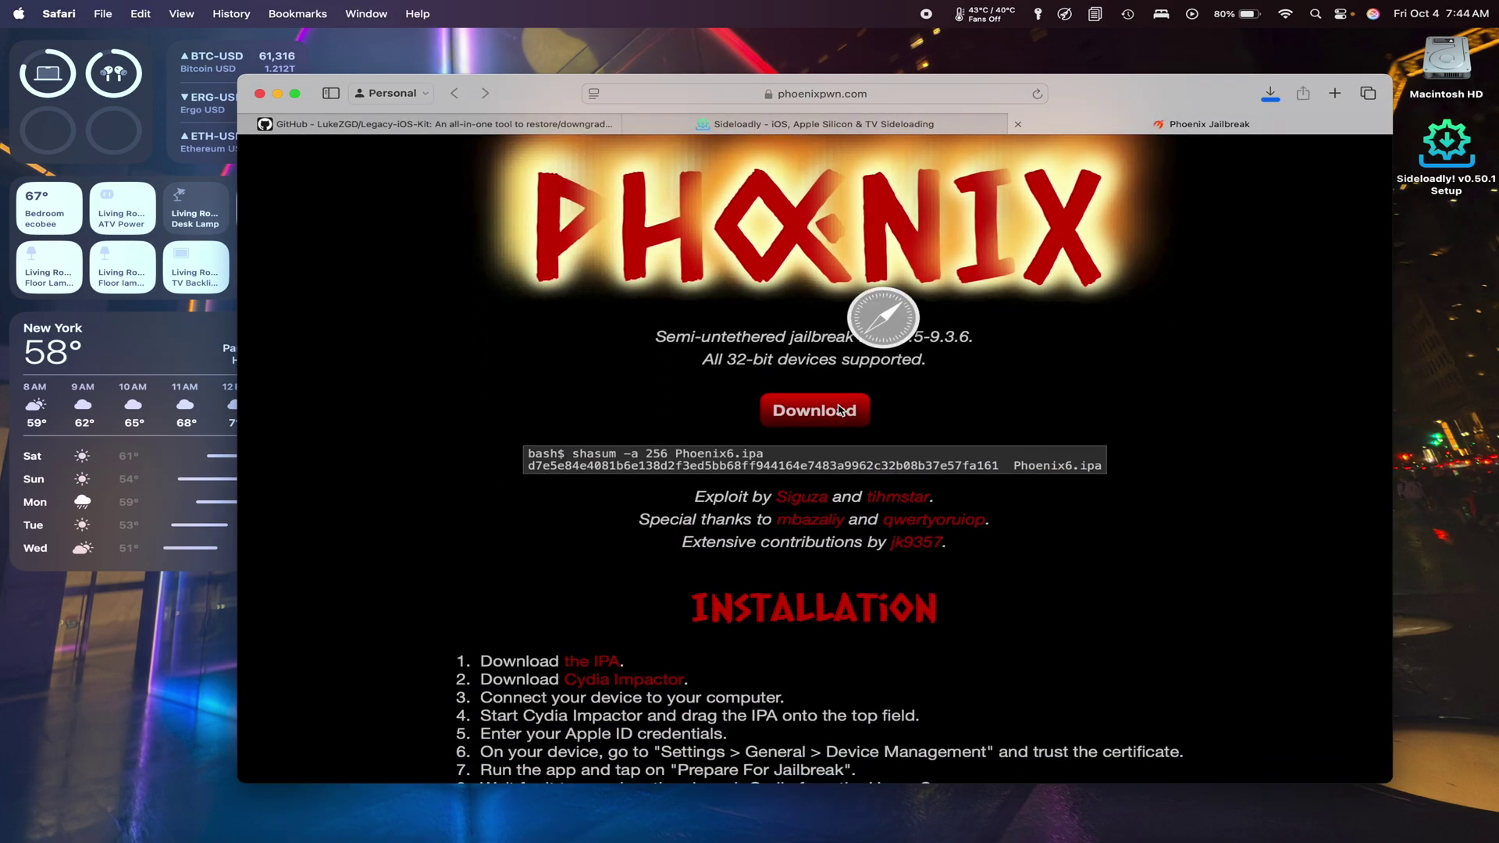
pyautogui.moveTo(1341, 812)
pyautogui.click(1279, 787)
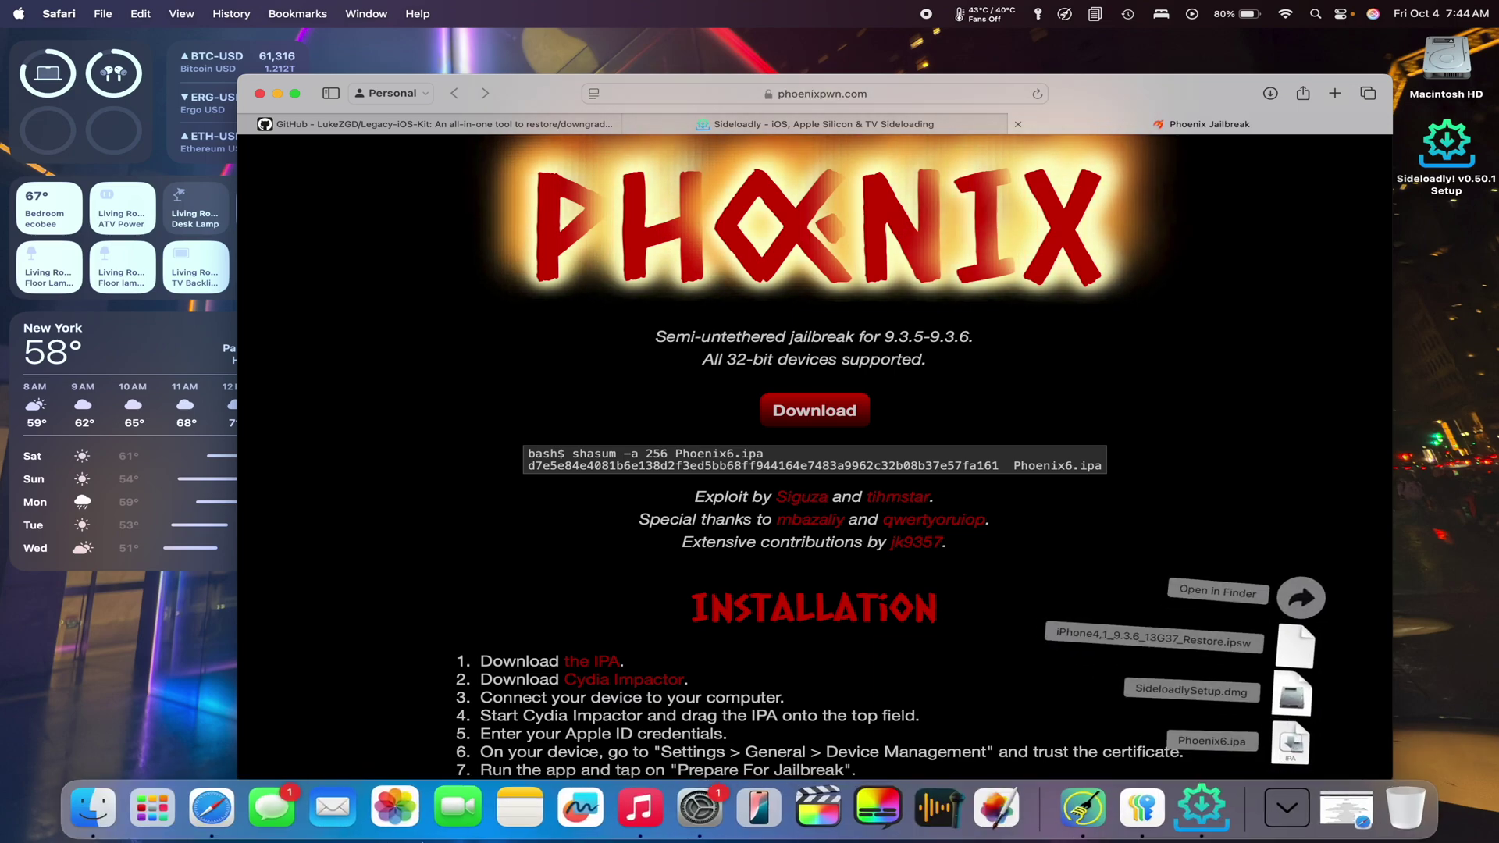
# Load Downloads/Phoenix6.ipa into Sideloadly and start sideloading it to the iPhone (9.3.6).
pyautogui.click(1345, 809)
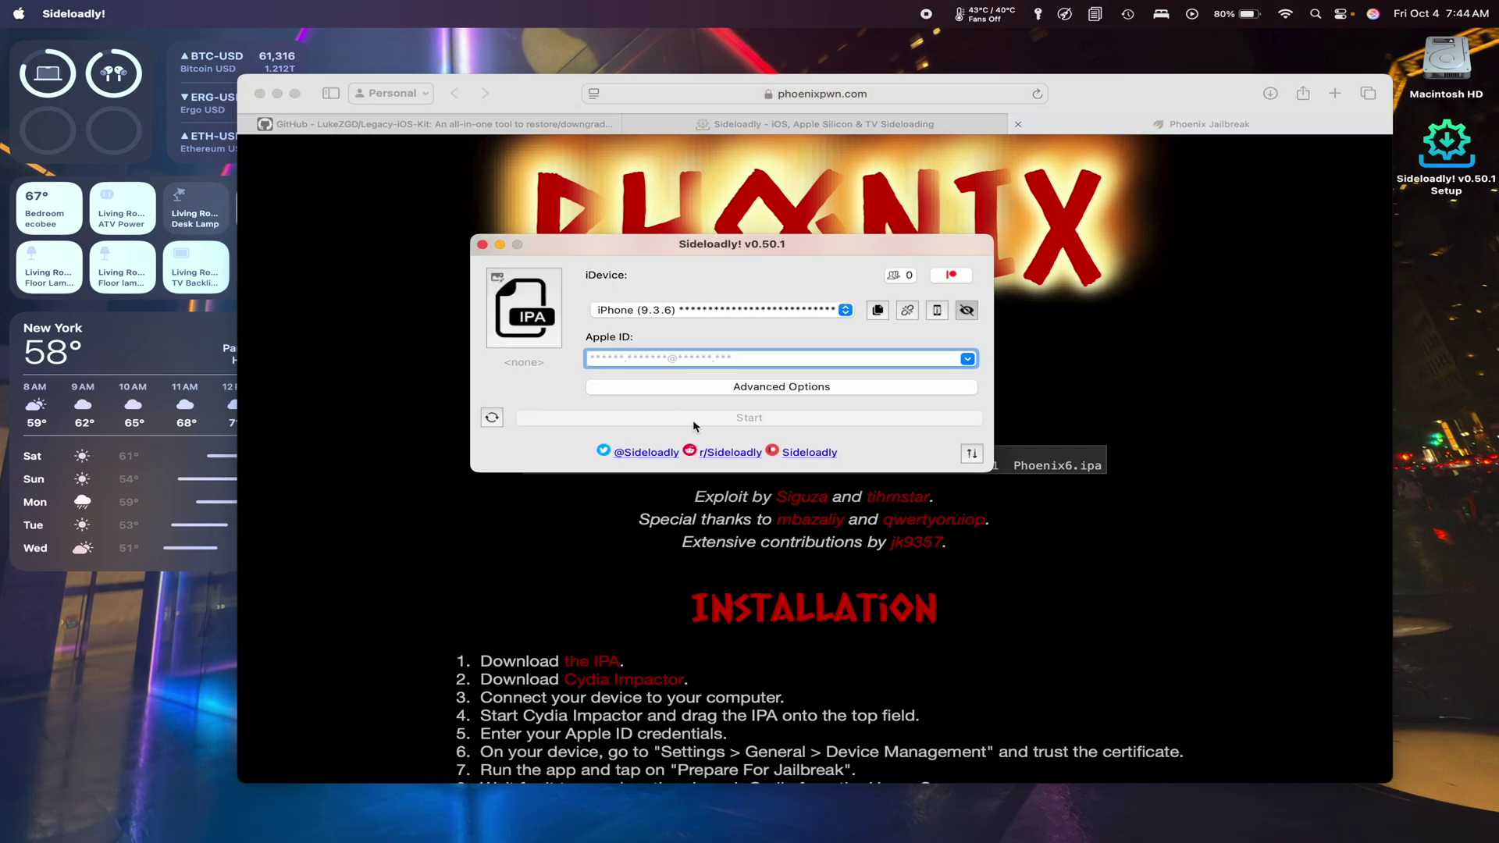
pyautogui.click(553, 314)
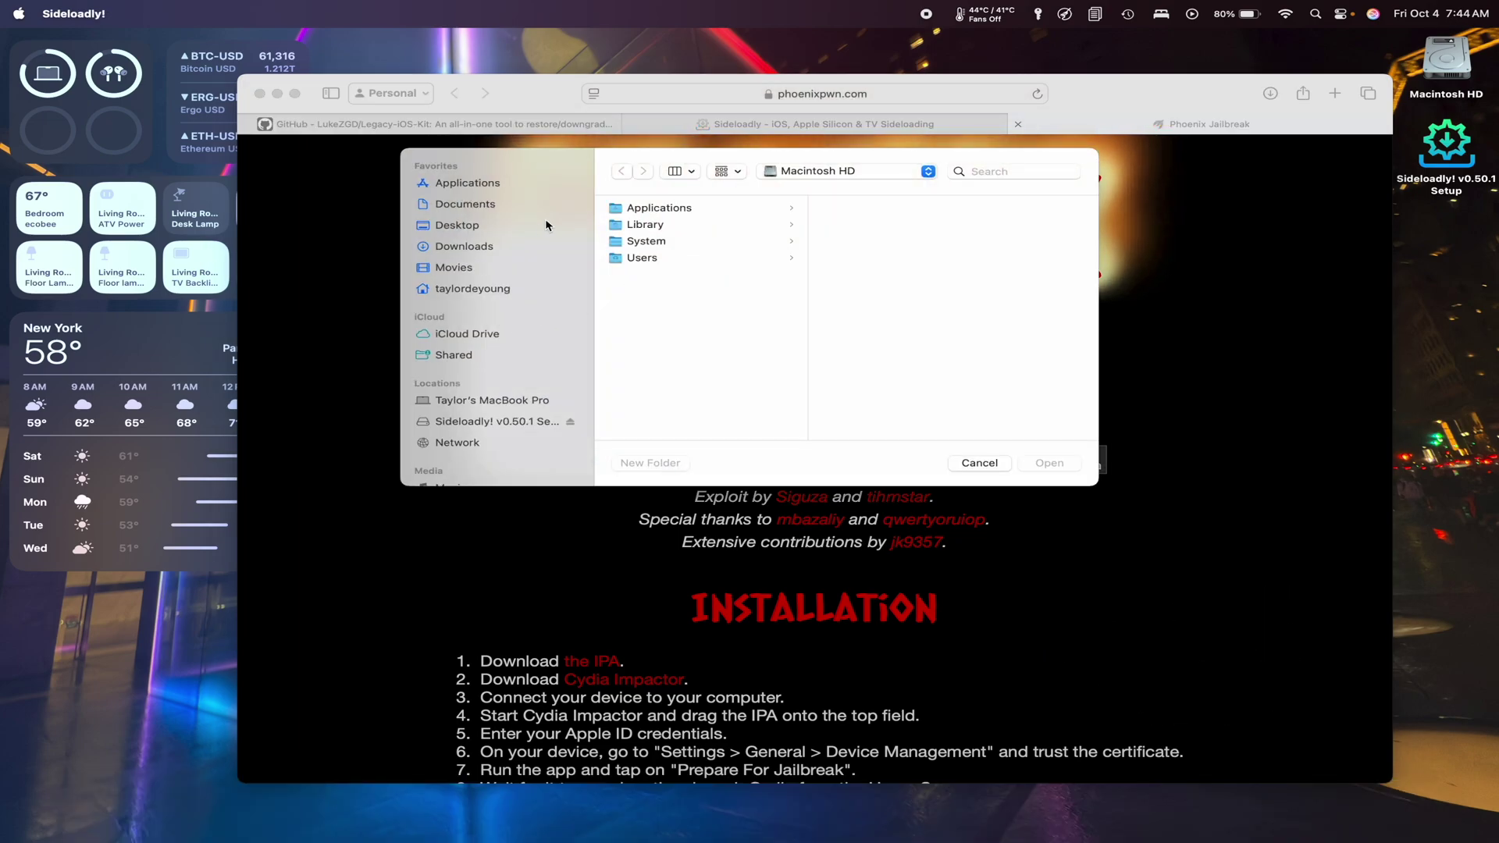
pyautogui.click(469, 248)
pyautogui.click(652, 221)
pyautogui.click(1050, 463)
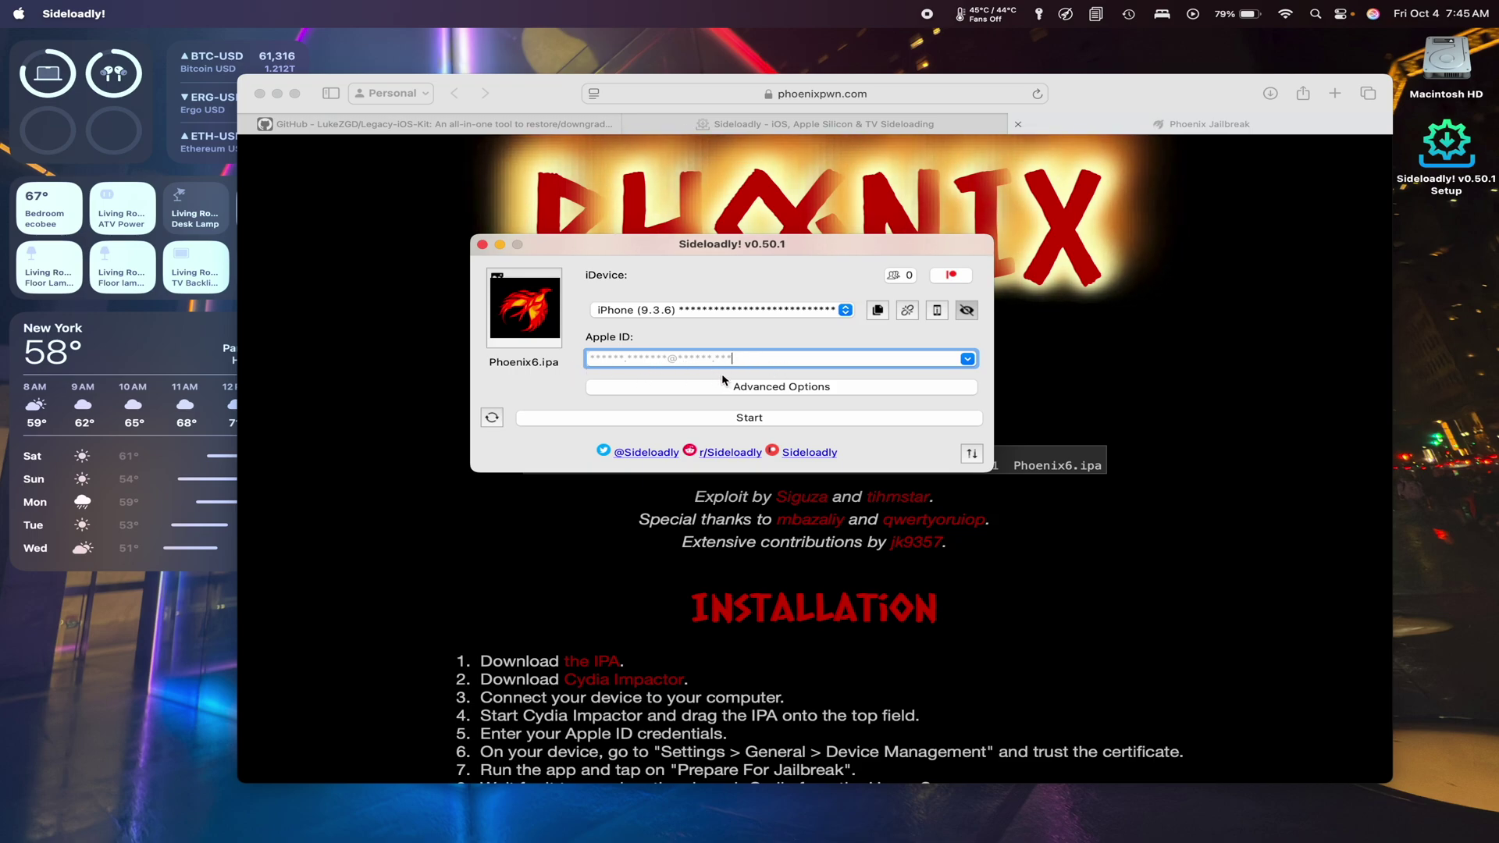
pyautogui.click(729, 419)
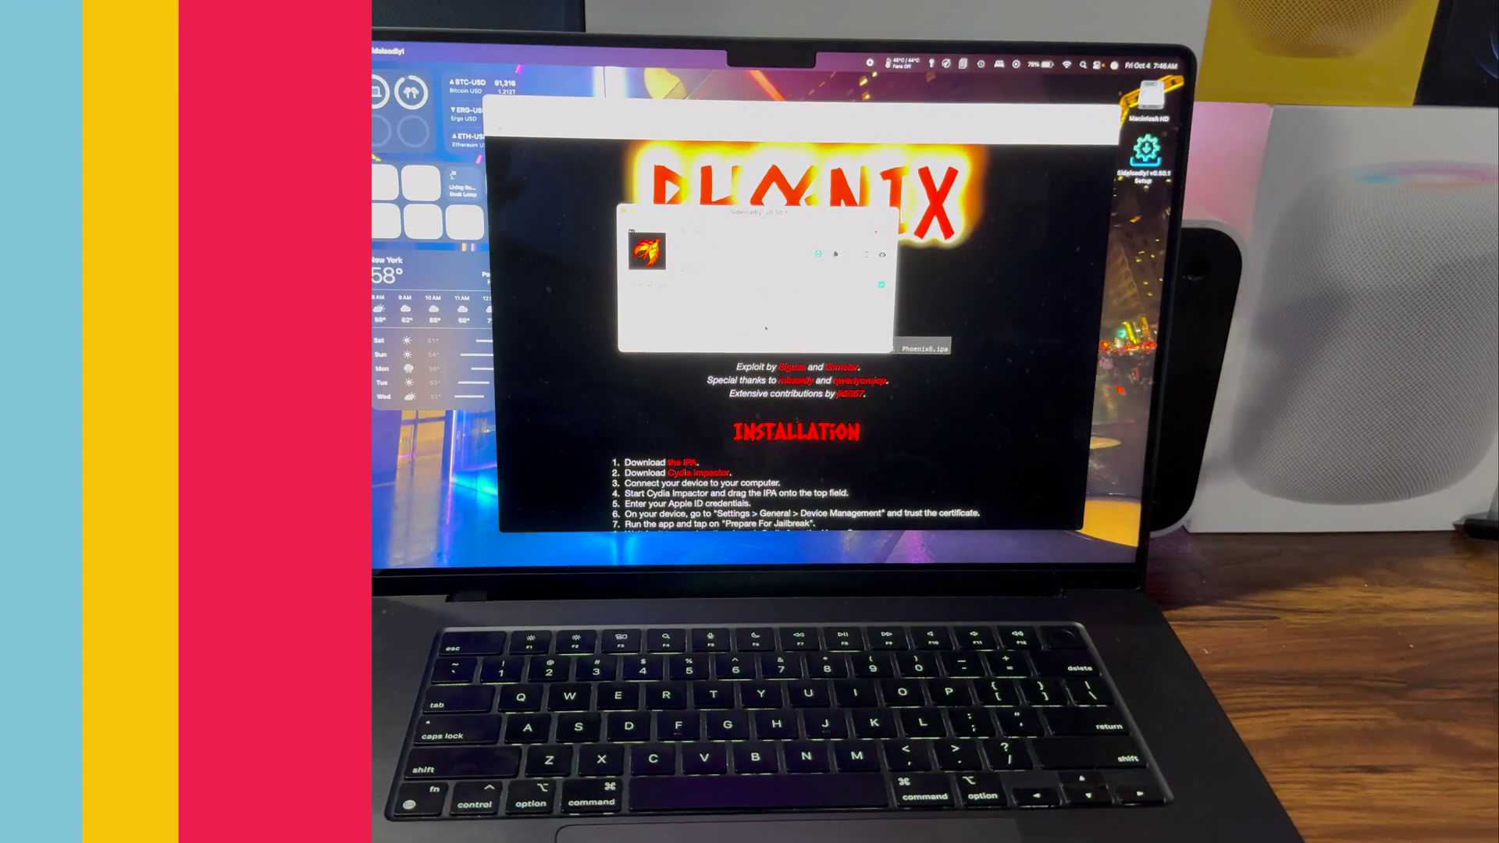
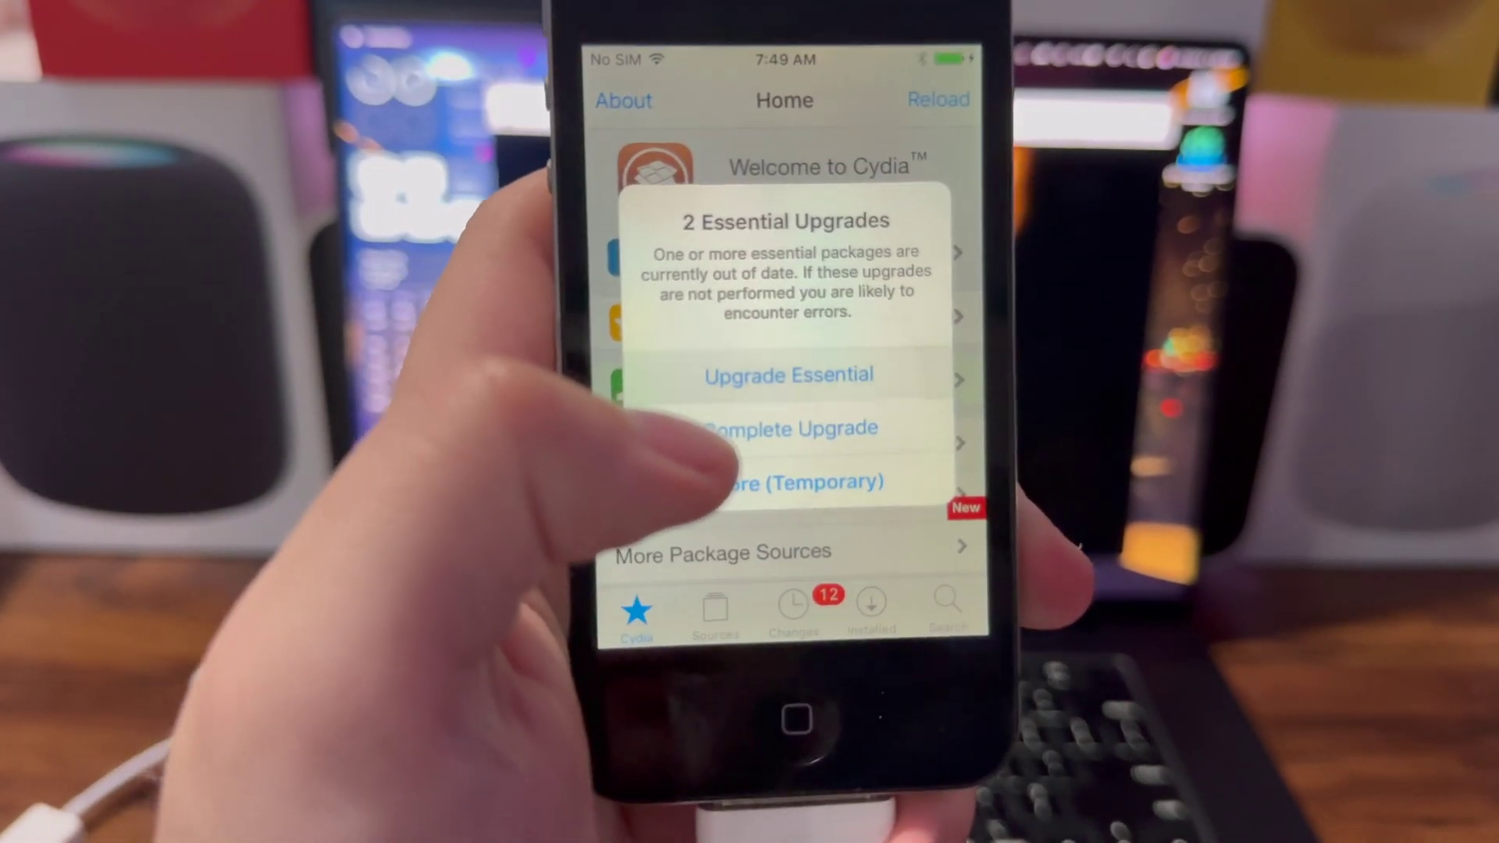
# Apply the Debian Packager and APT 0.7 Strict essential upgrades, then relaunch Cydia.
pyautogui.click(753, 380)
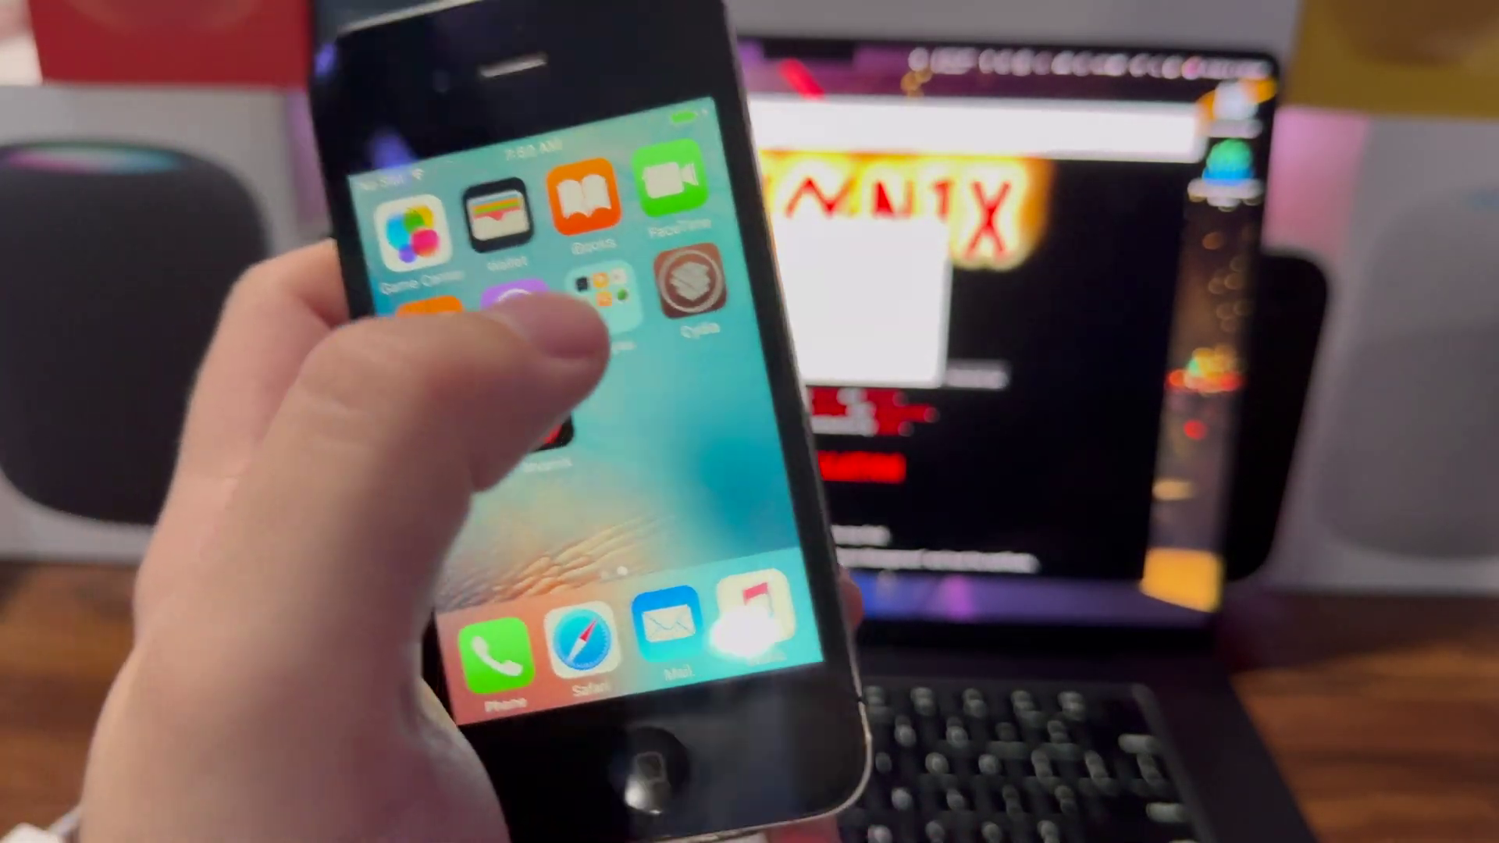
pyautogui.click(689, 281)
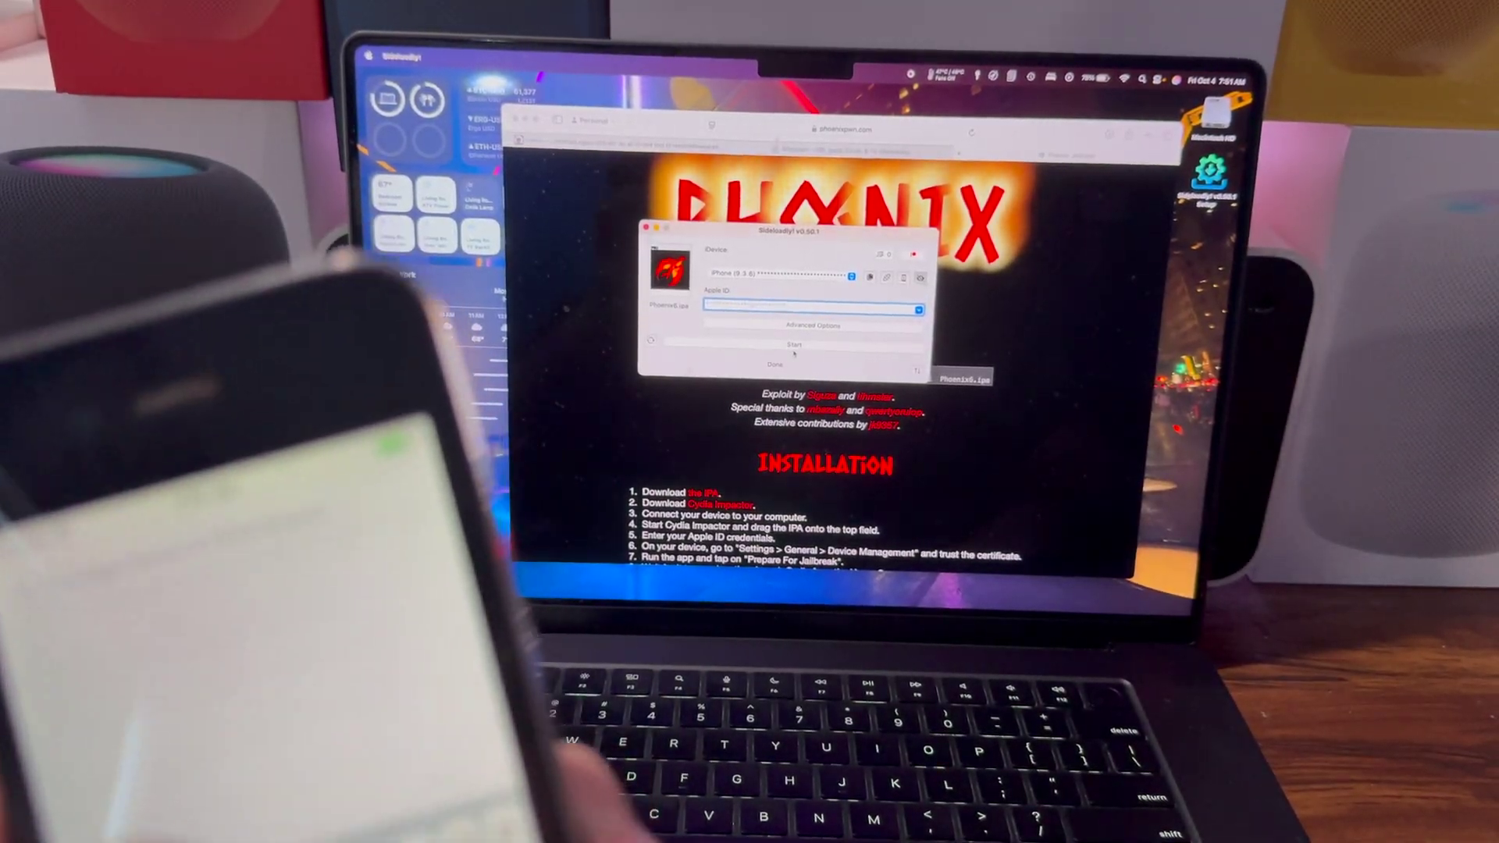
# Search for 'Openssh' and install OpenSSH 6.7p1-13 with OpenSSL, dismissing the storage warning.
pyautogui.write('Openssh')
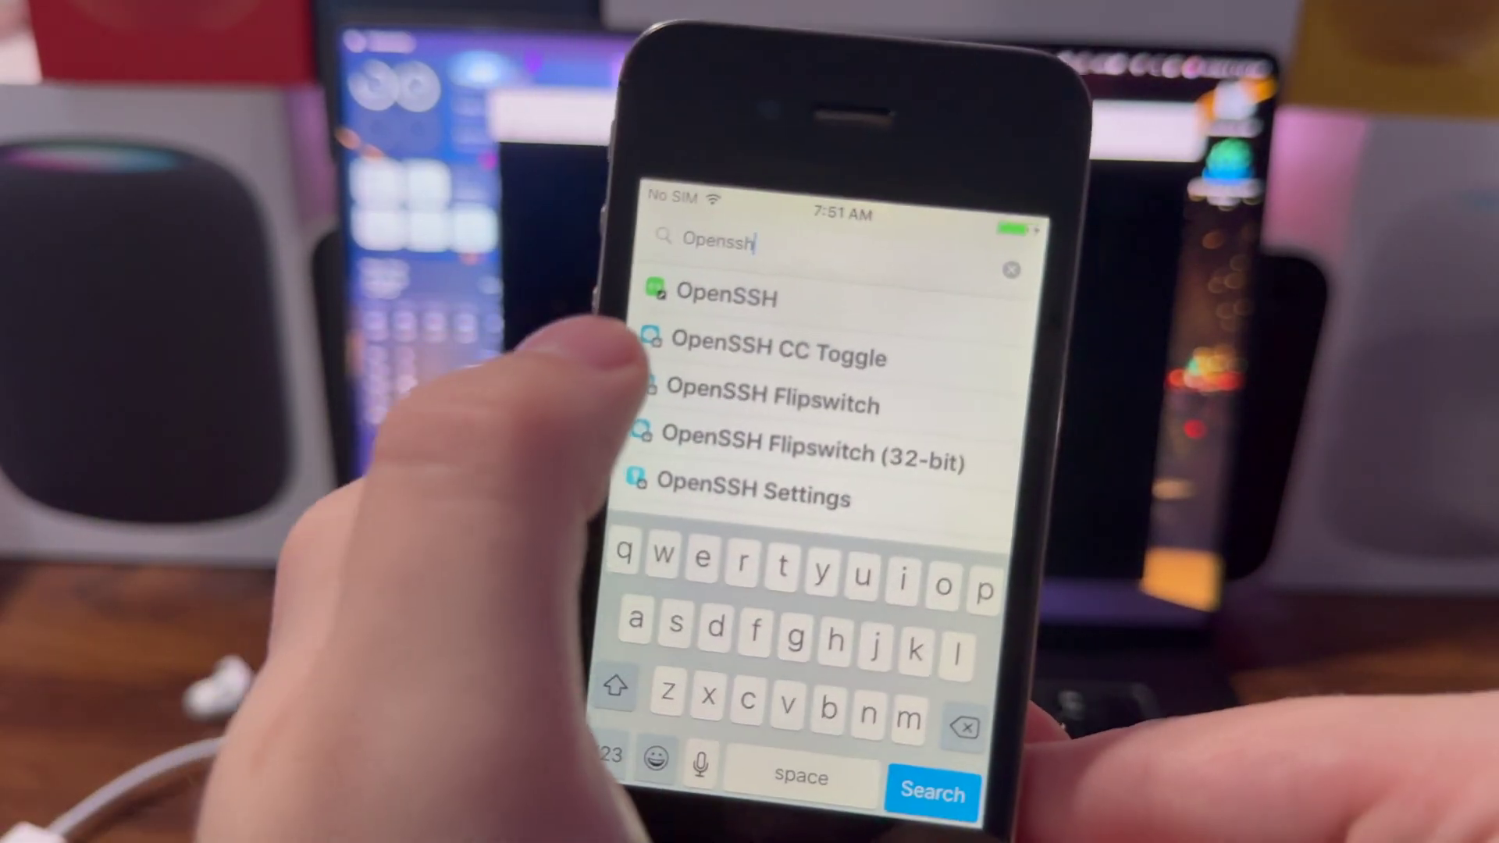
pyautogui.click(726, 295)
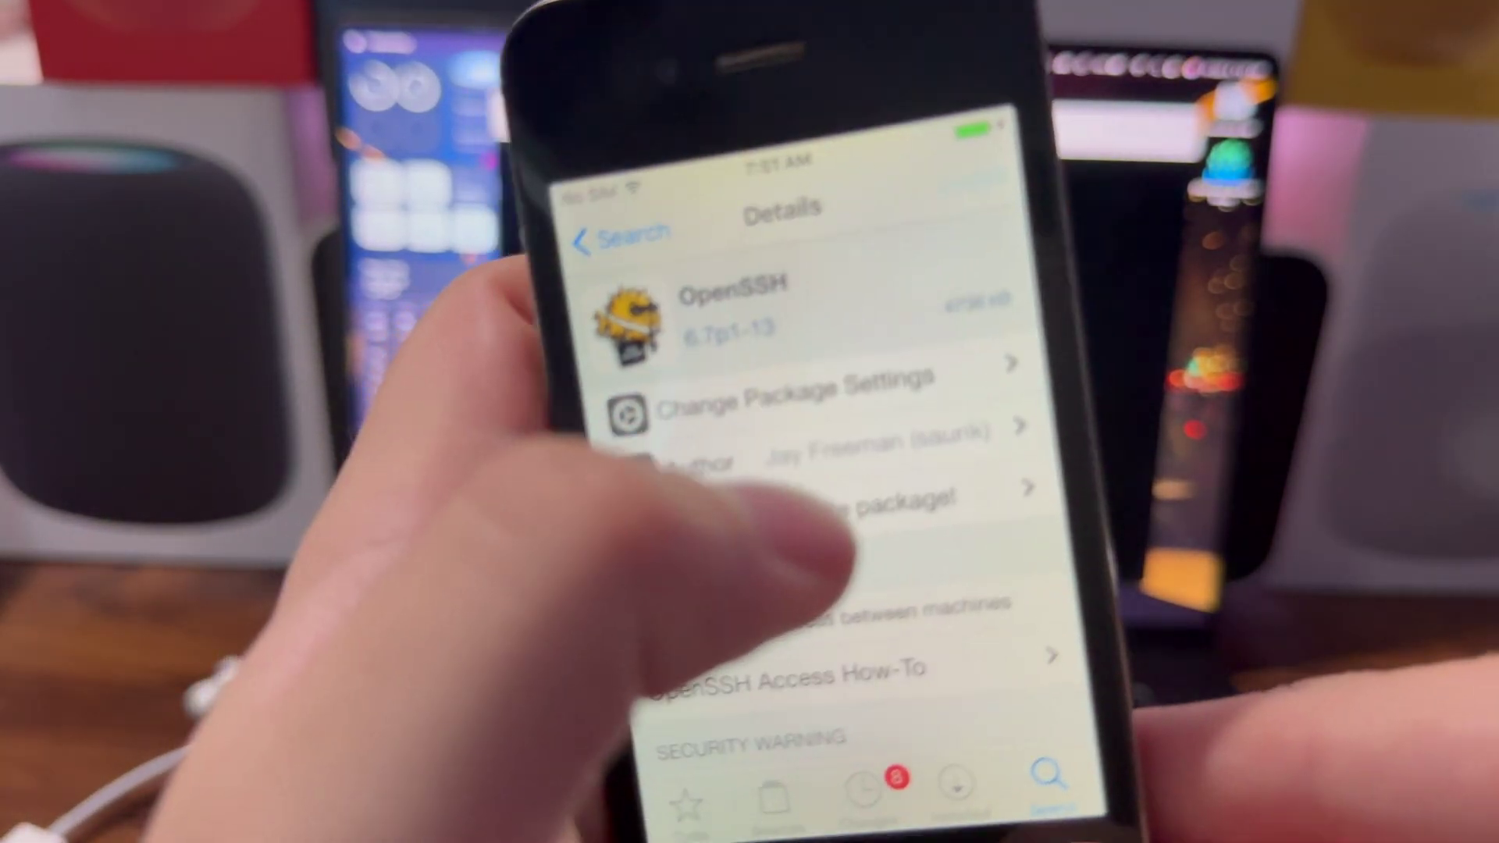
pyautogui.click(930, 294)
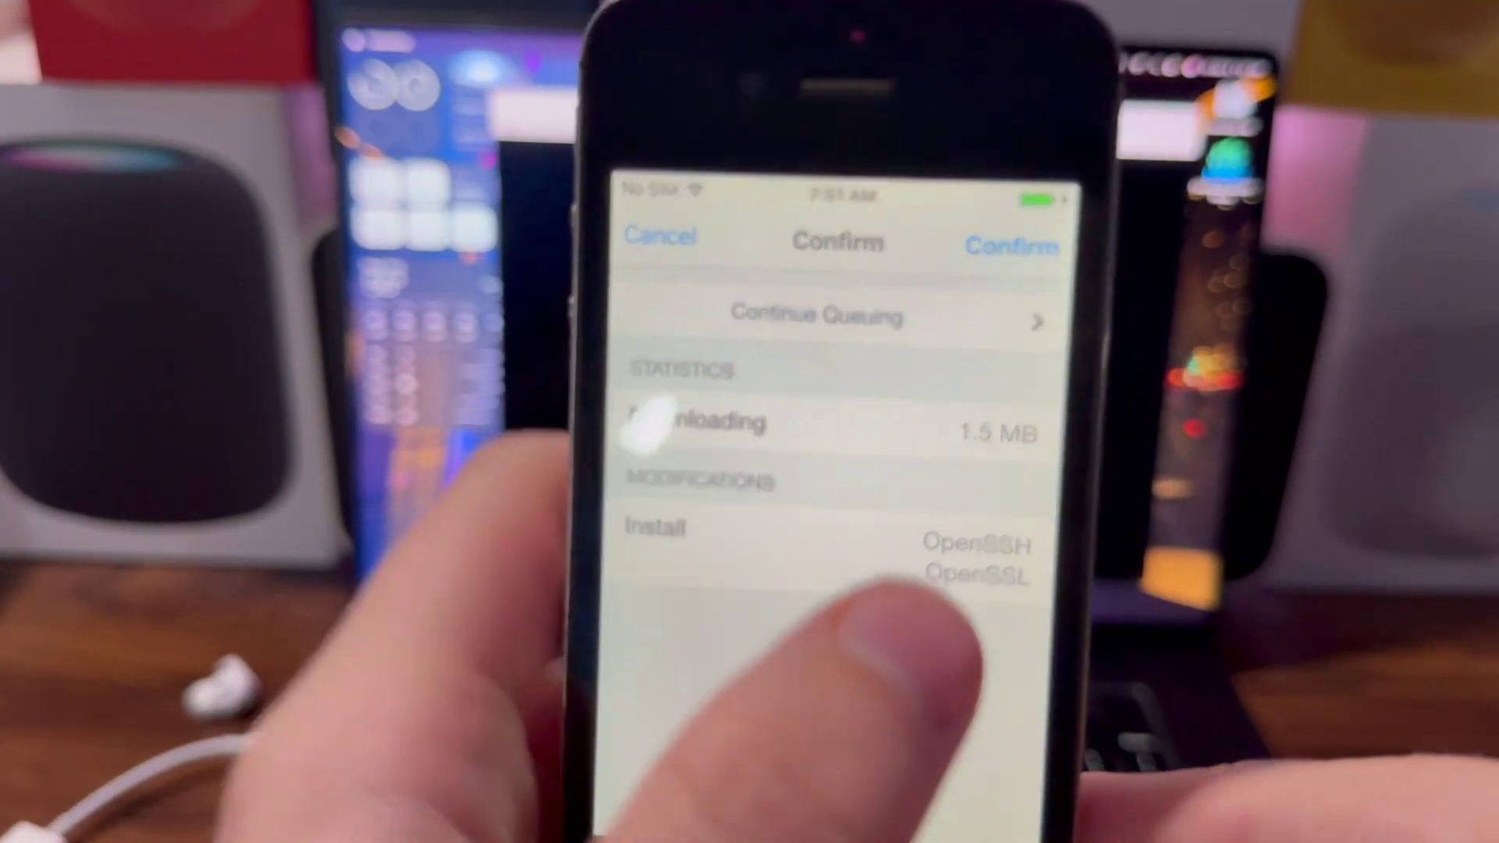
pyautogui.click(1087, 217)
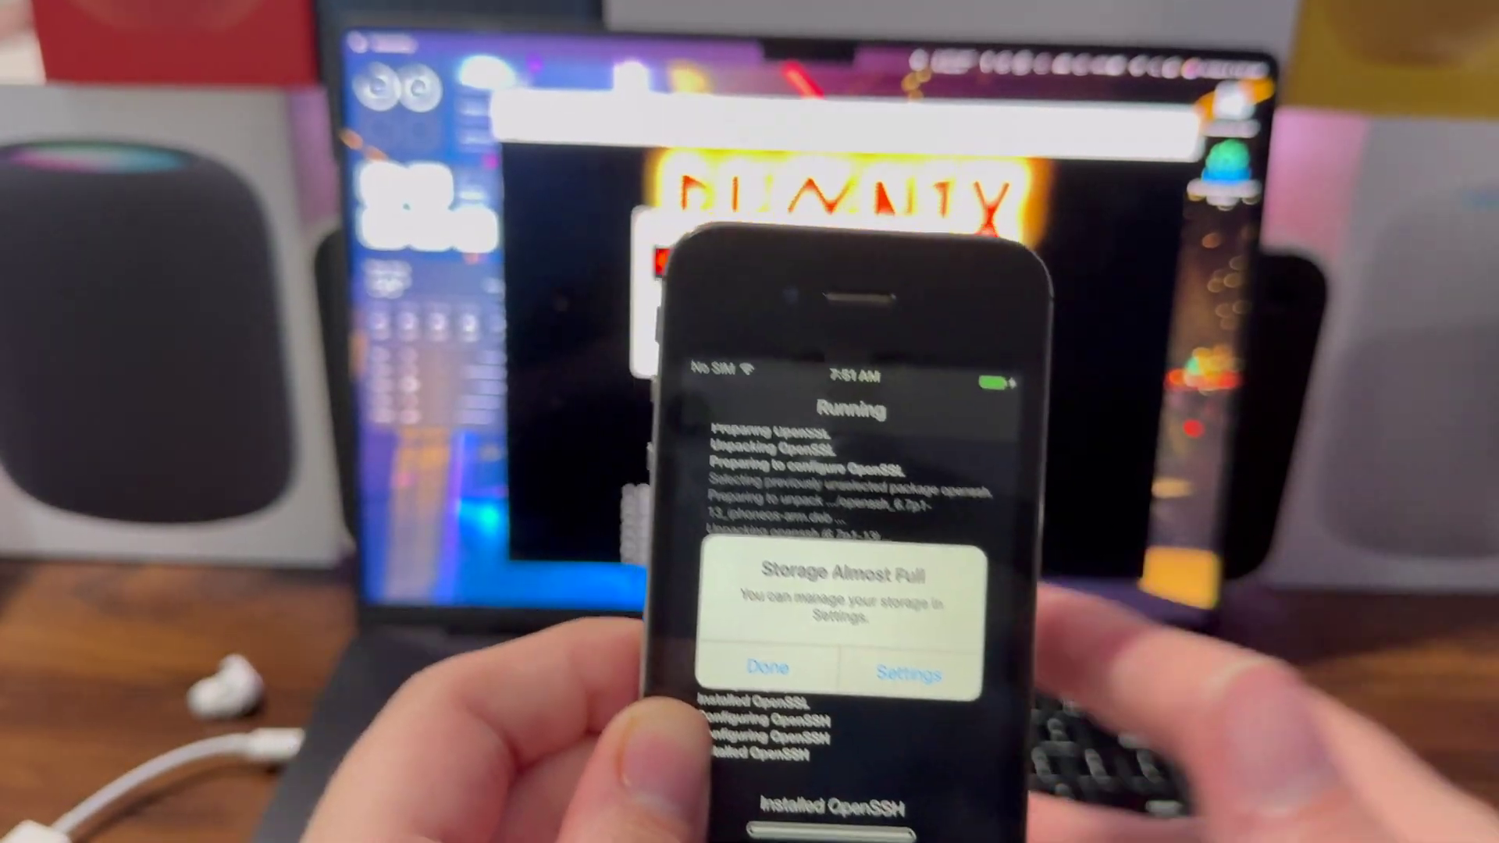
pyautogui.click(675, 604)
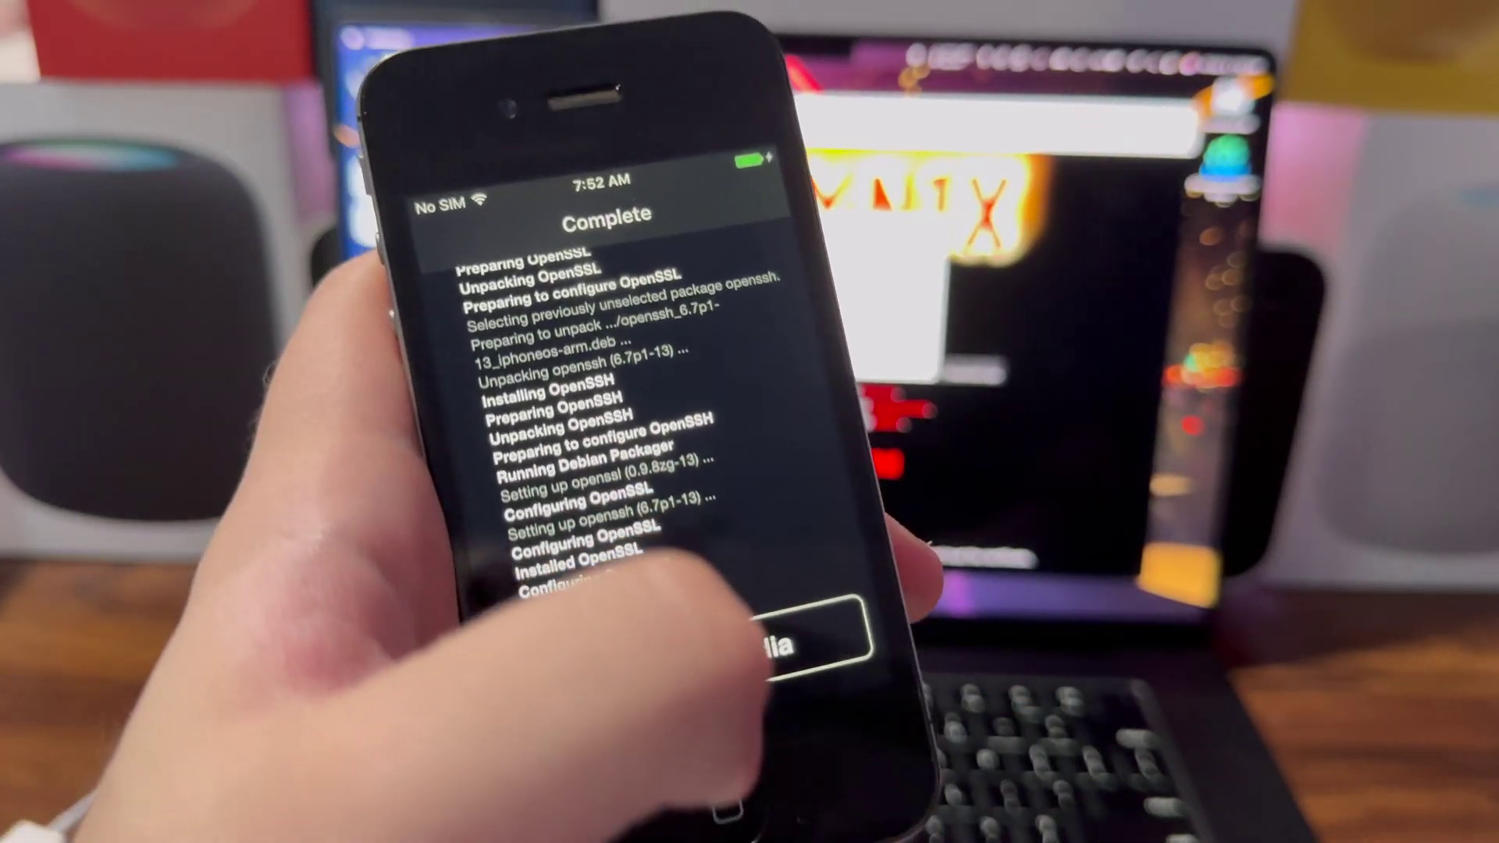
pyautogui.click(678, 750)
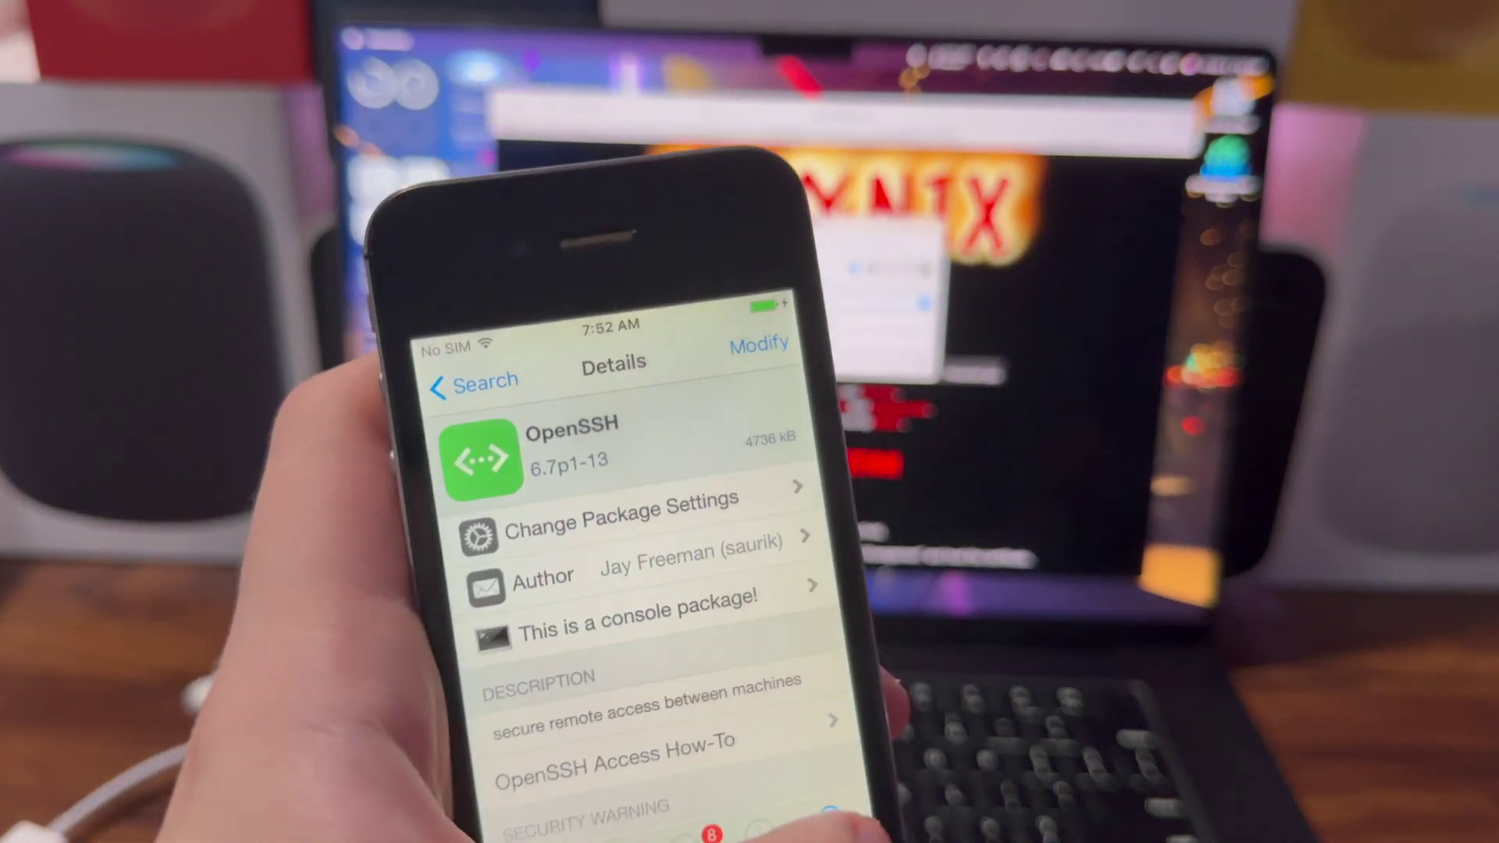
# Search Cydia for 'Core' and install the Core Utilities 8.12-13 package.
pyautogui.click(474, 382)
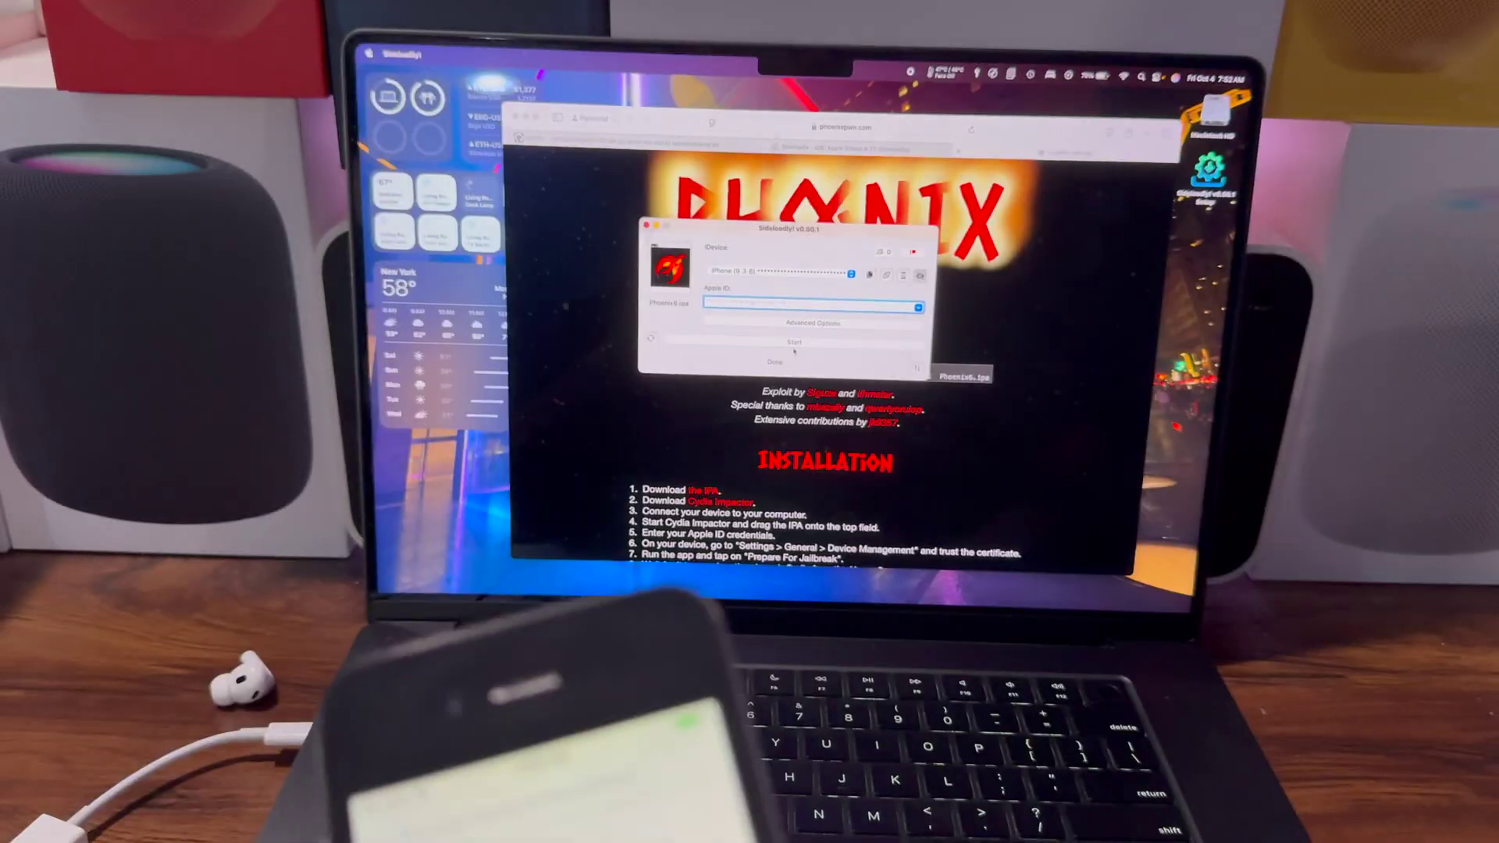
pyautogui.press('BackSpace')
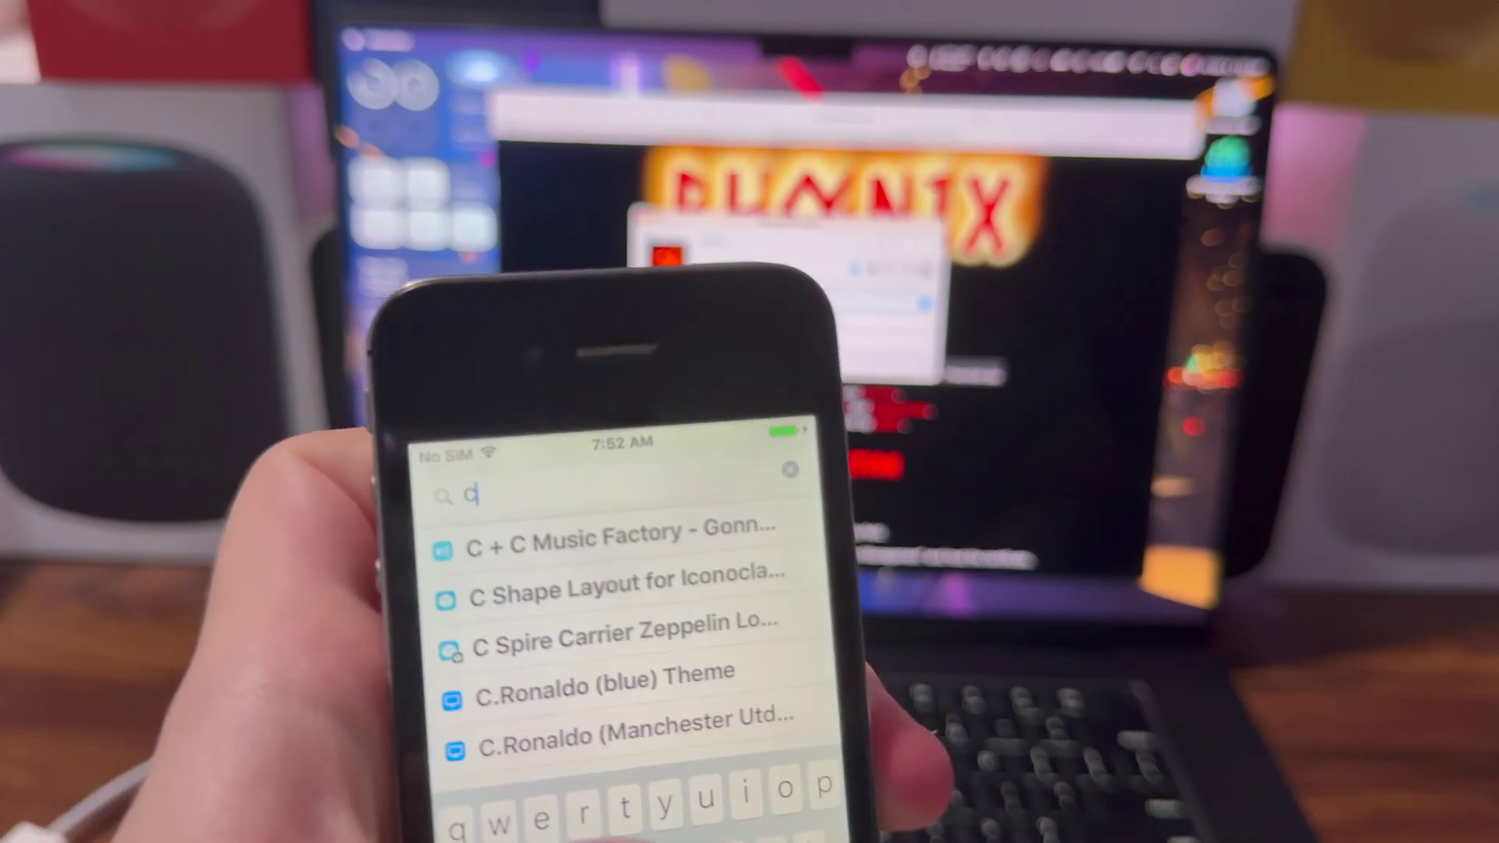
pyautogui.write('C')
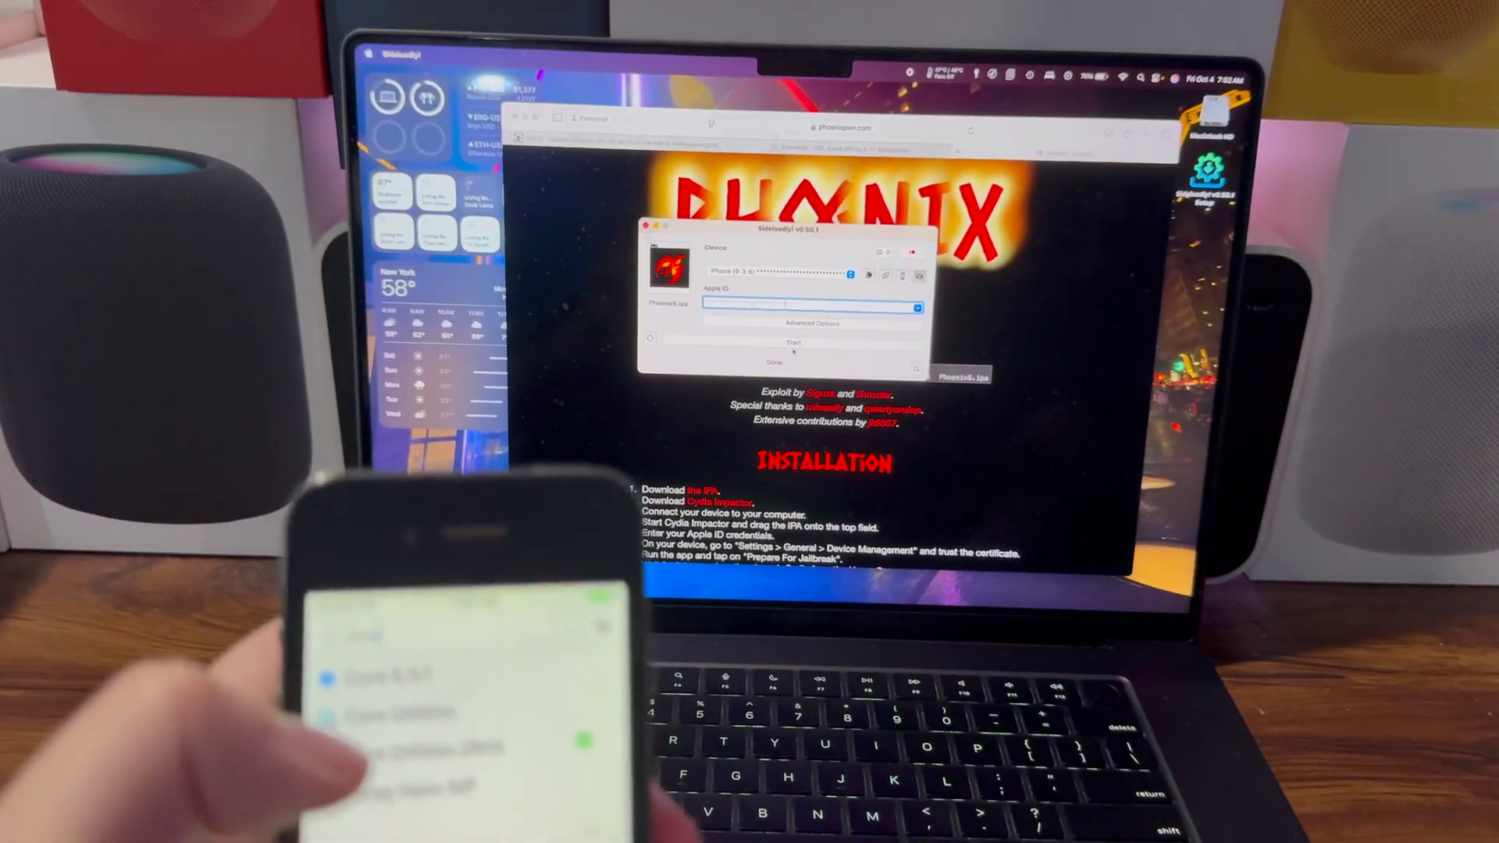
pyautogui.write('ore')
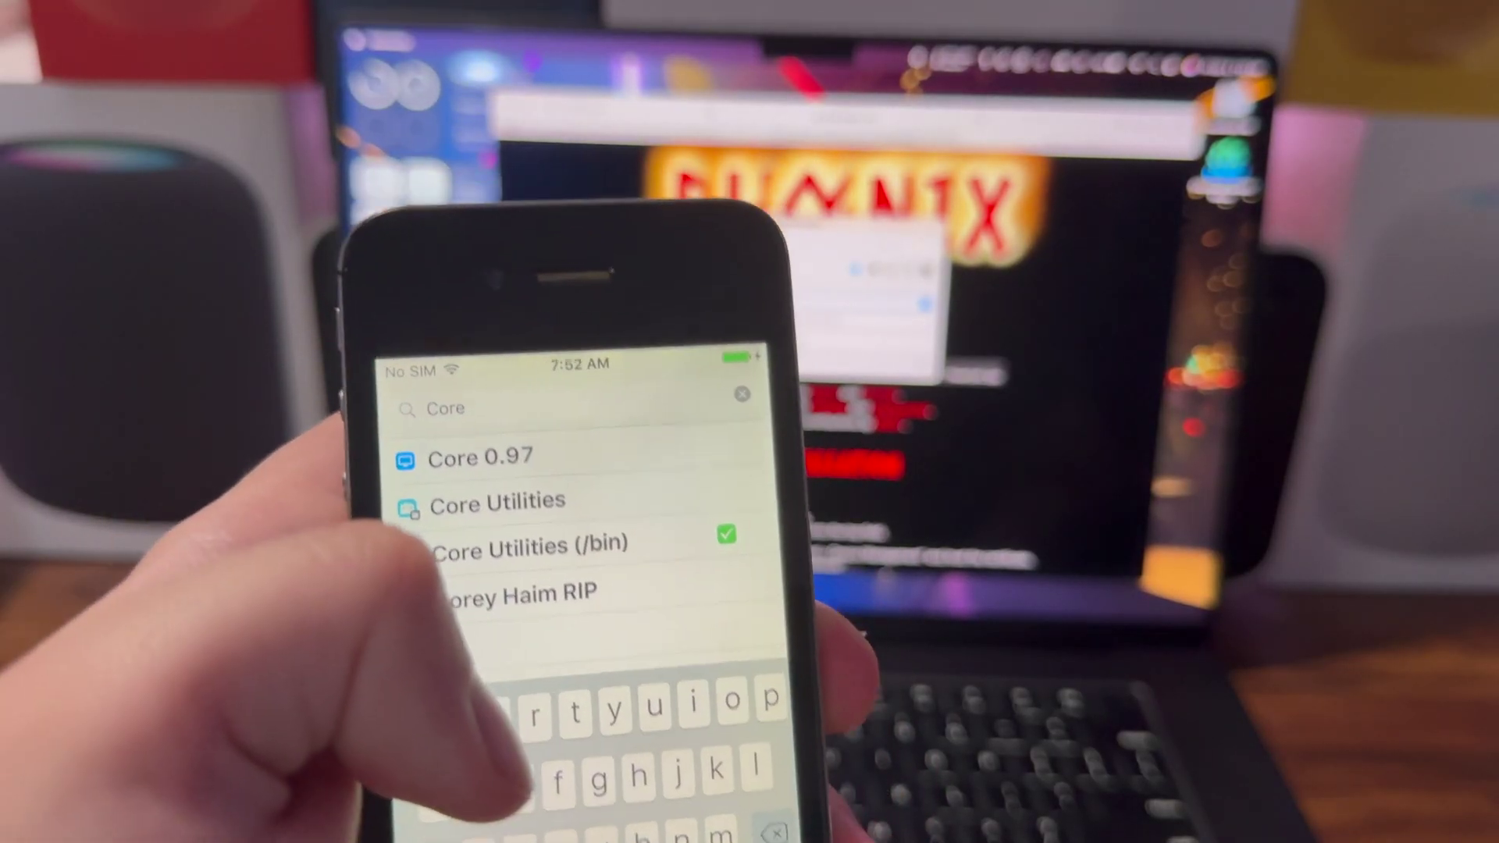
pyautogui.click(516, 531)
pyautogui.click(793, 345)
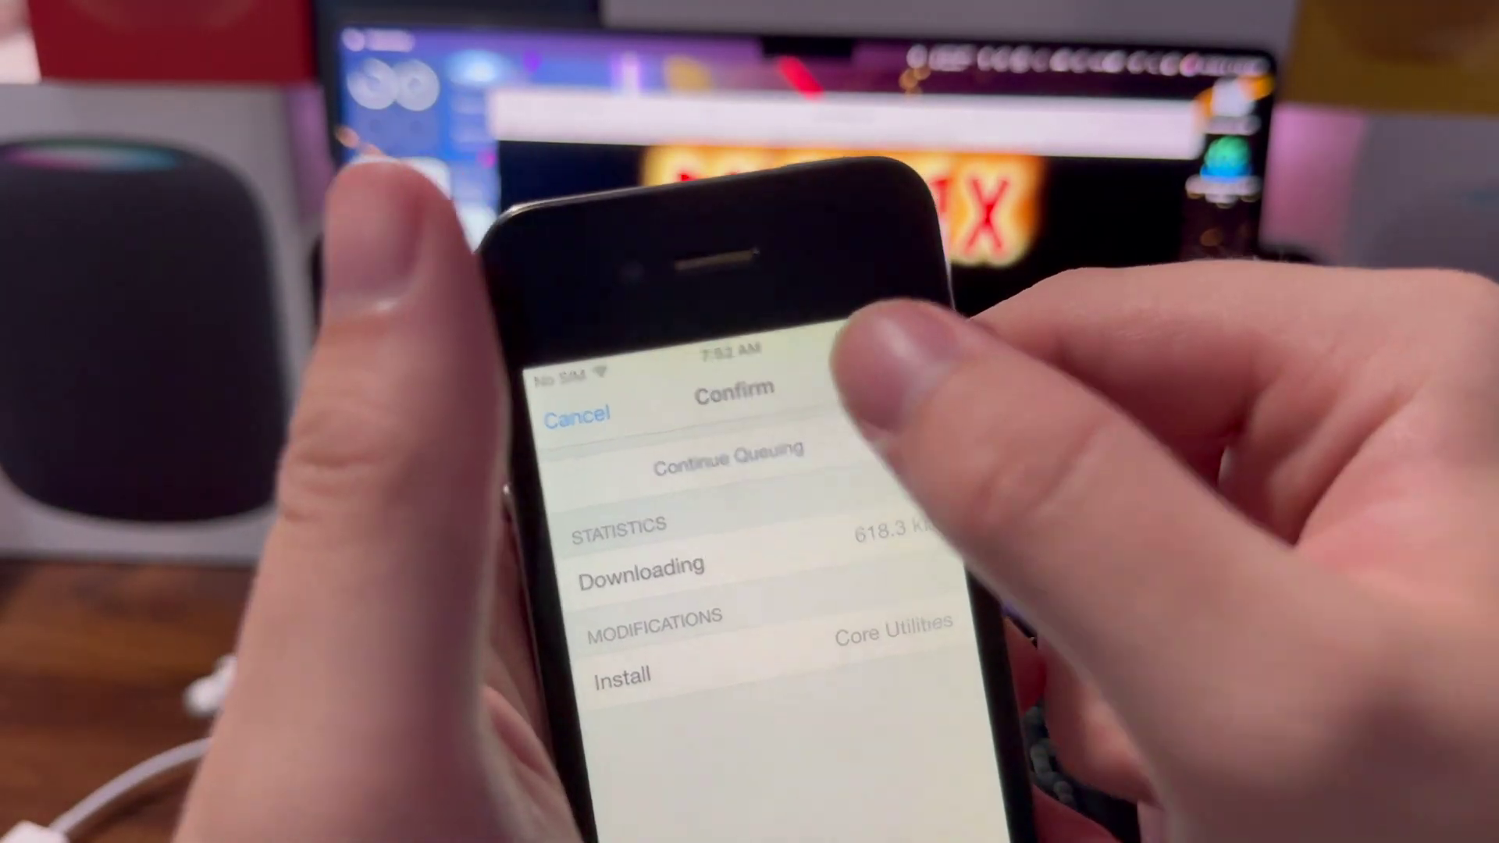
pyautogui.click(875, 365)
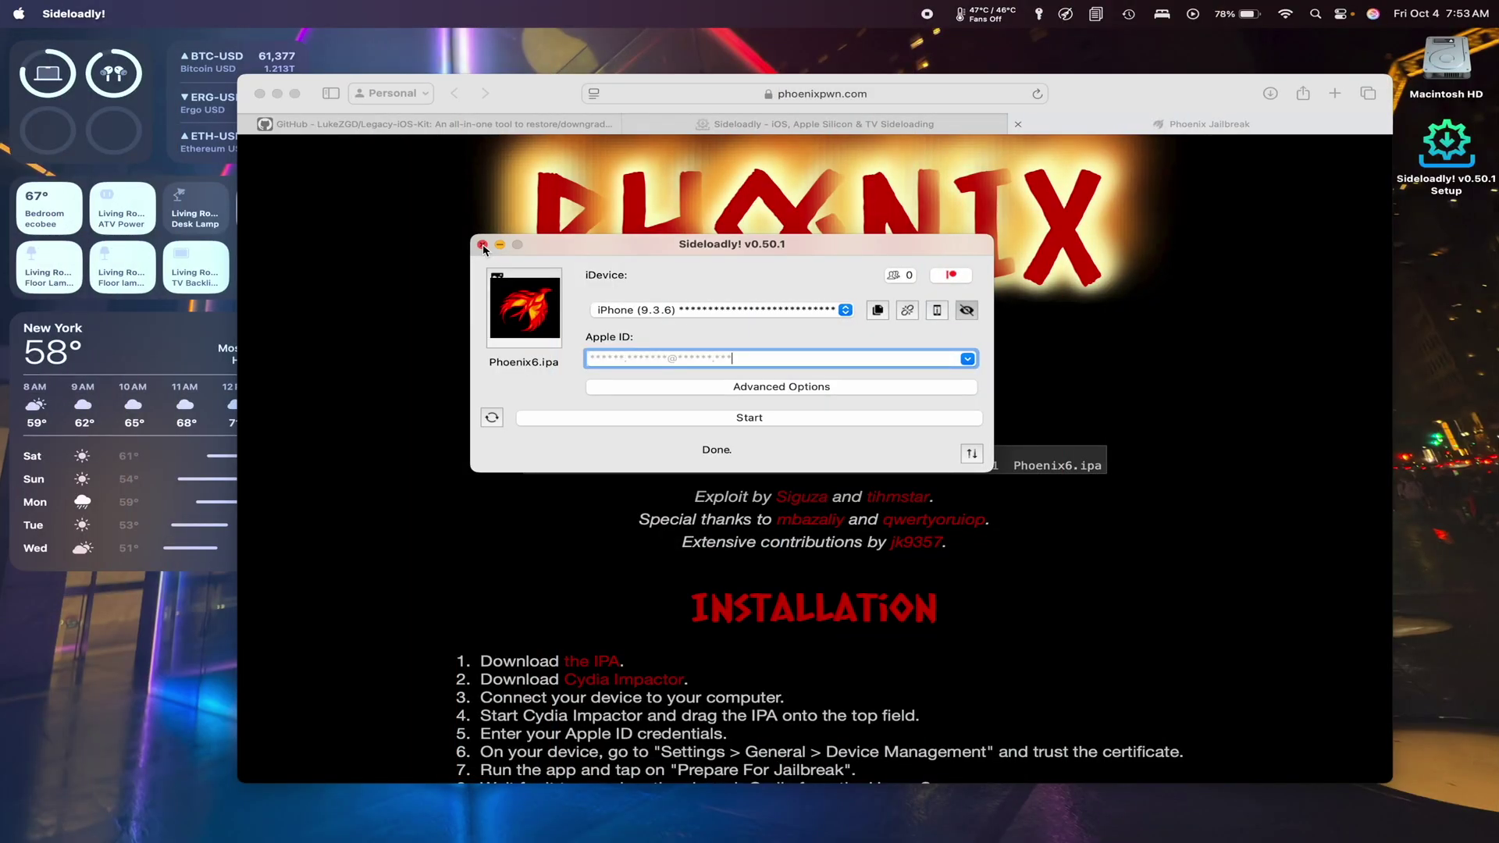
# Close Sideloadly and its Finder setup window, bringing up the Legacy-iOS-Kit GitHub page.
pyautogui.click(483, 245)
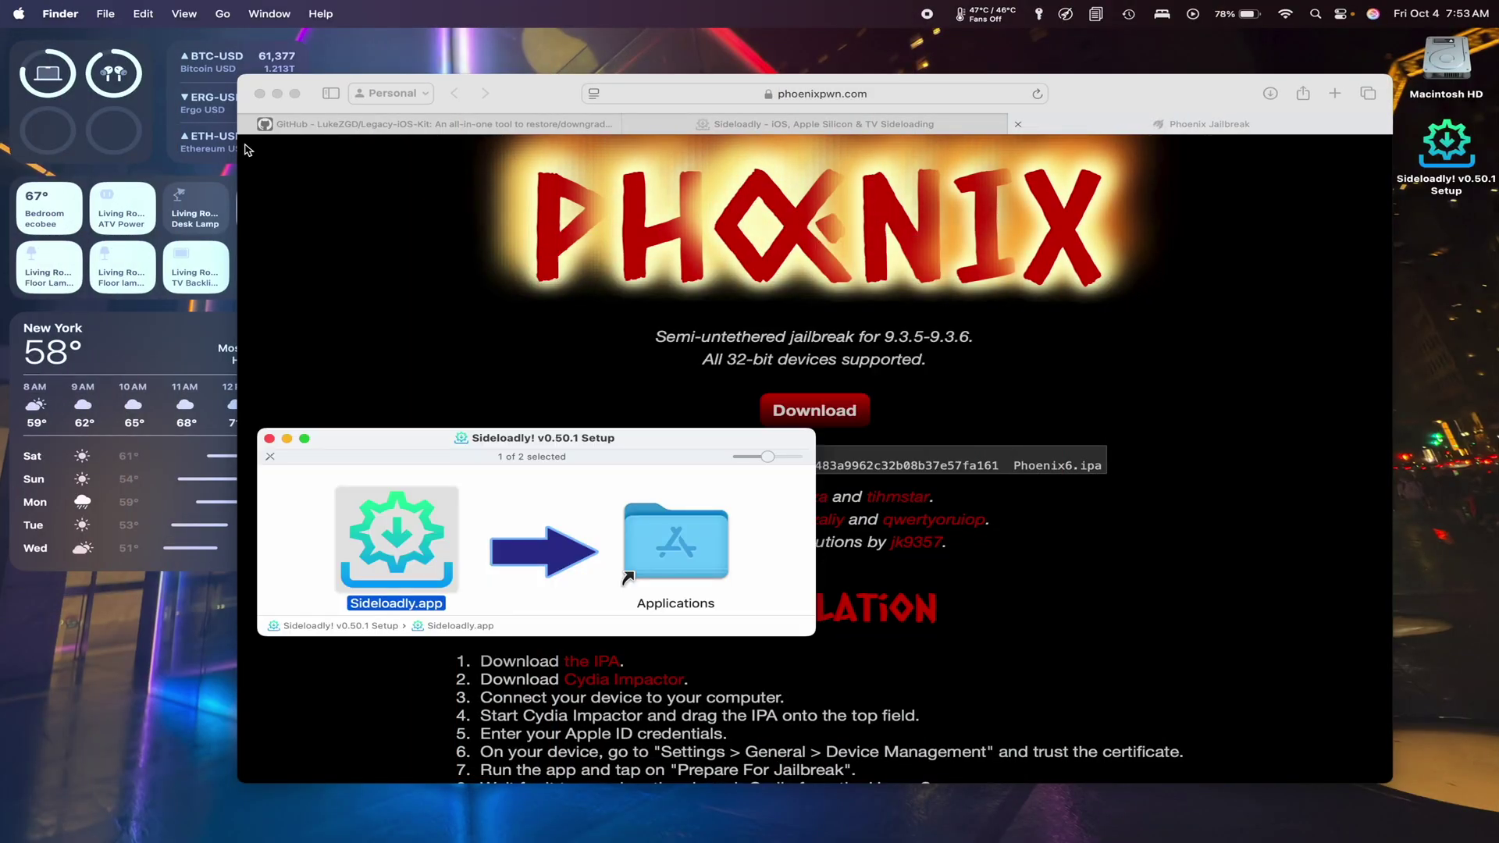
pyautogui.click(270, 439)
pyautogui.click(293, 124)
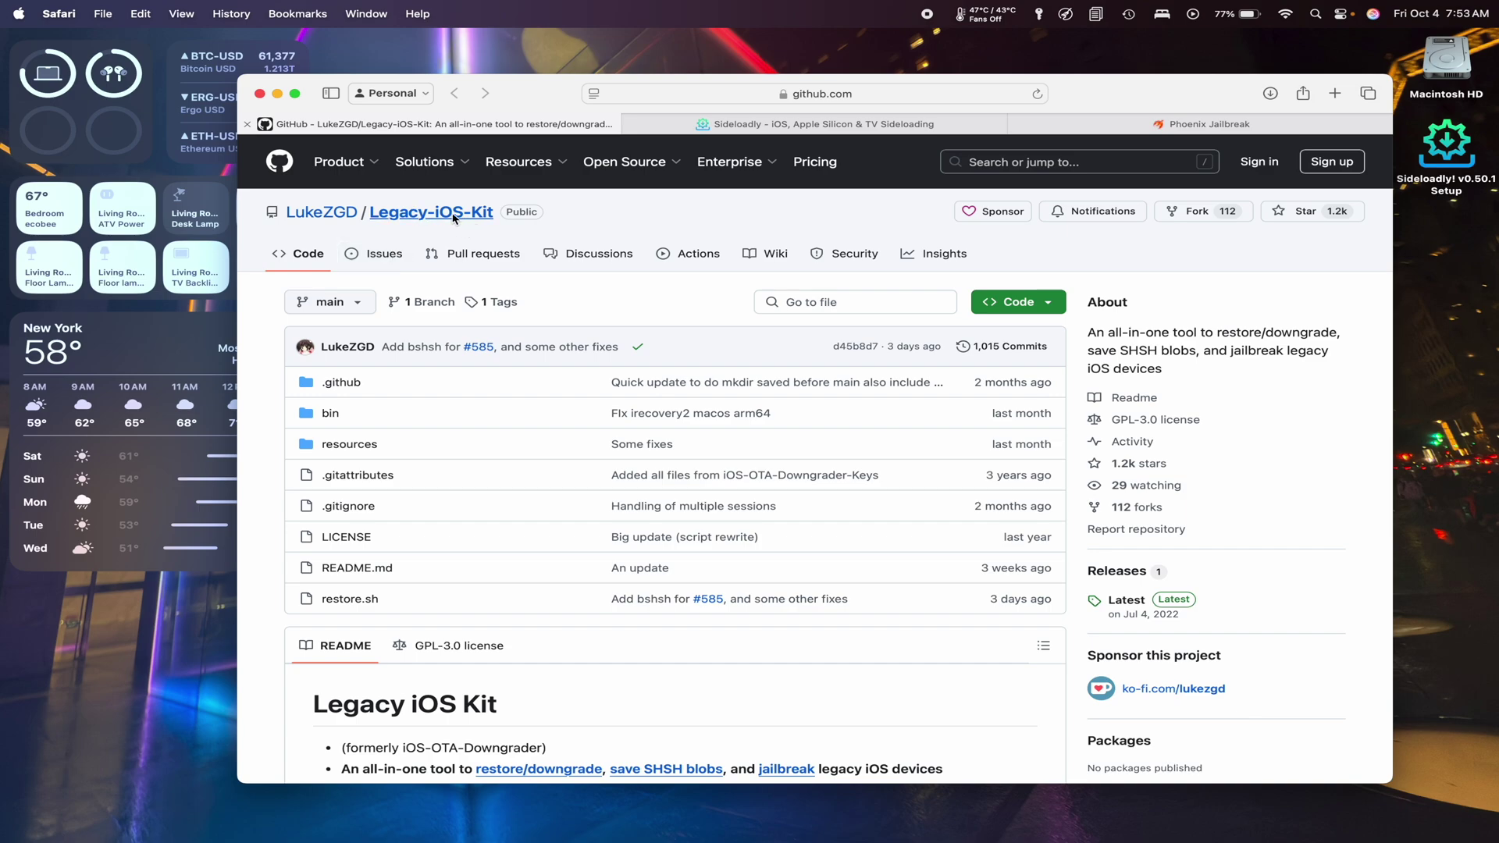
# Download the macOS zip from the latest Legacy-iOS-Kit release, then open Launchpad's Other folder.
pyautogui.click(1127, 600)
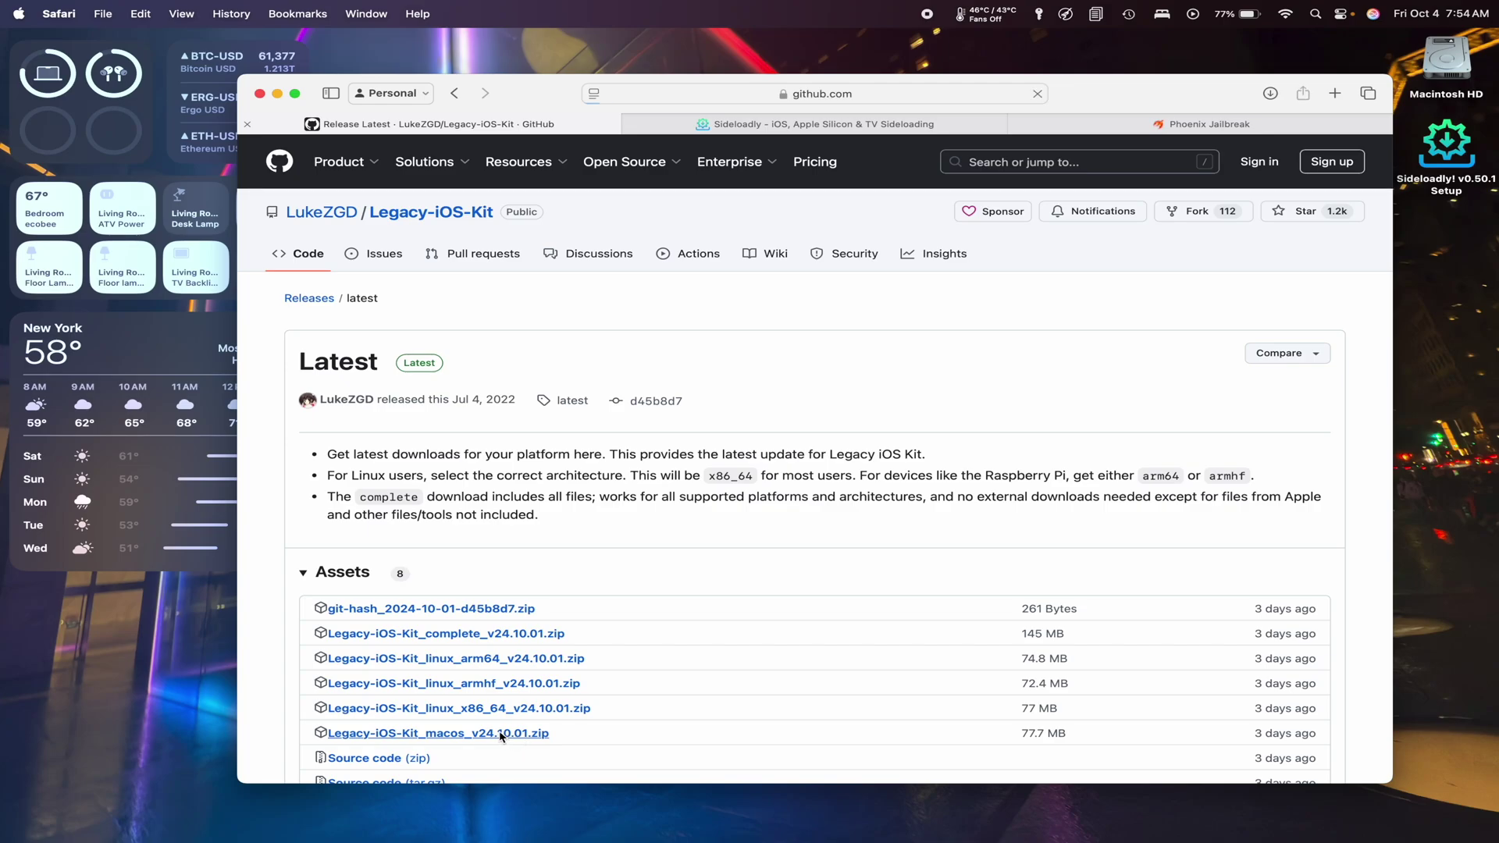
pyautogui.click(501, 735)
pyautogui.moveTo(1280, 827)
pyautogui.click(152, 810)
pyautogui.click(414, 648)
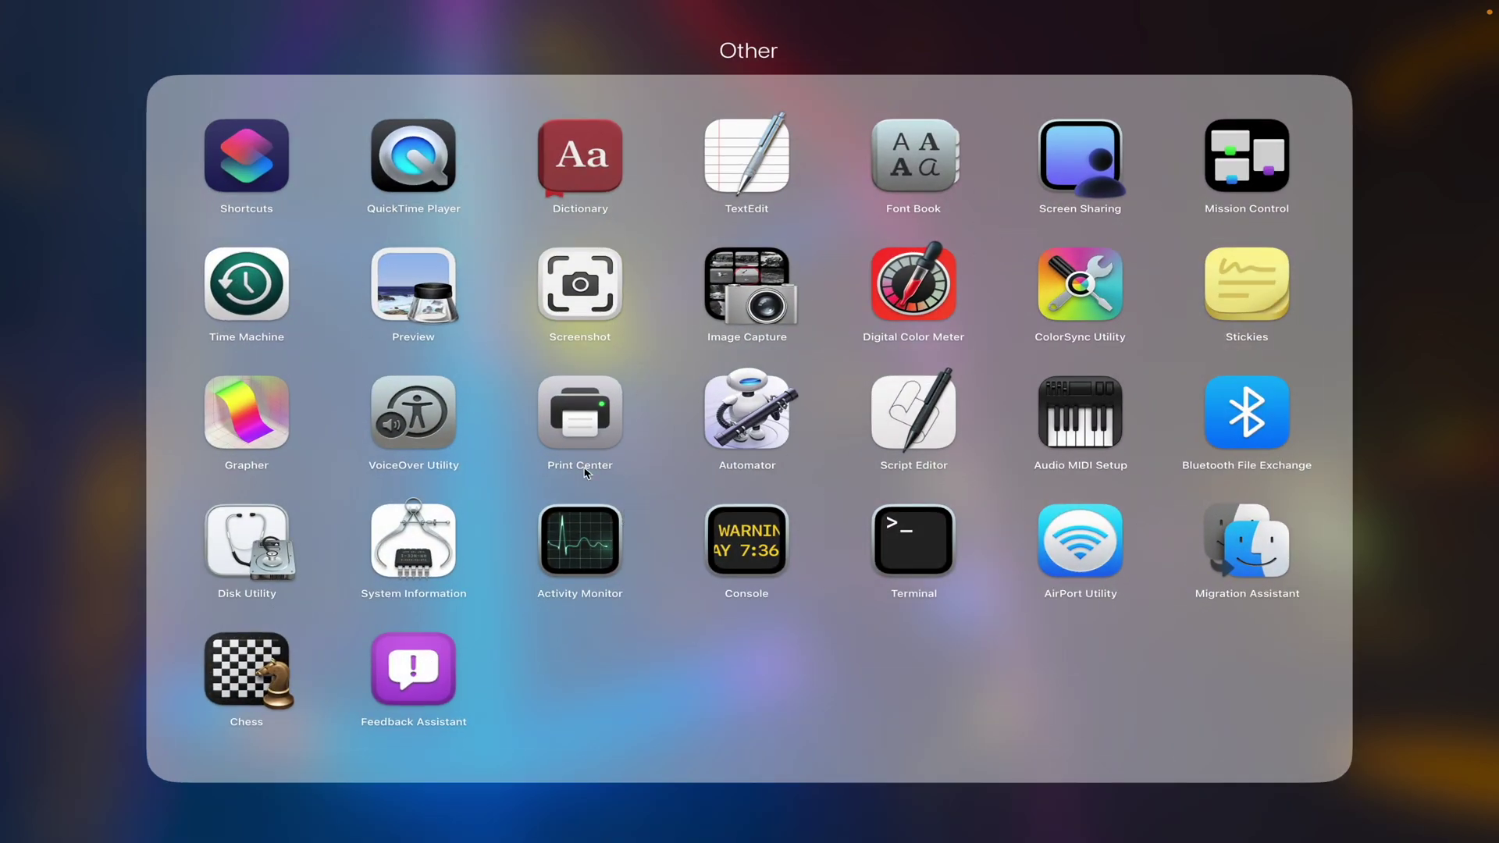
# Launch Terminal and open the Legacy-iOS-Kit_macos_v24 folder from the Downloads stack.
pyautogui.click(914, 547)
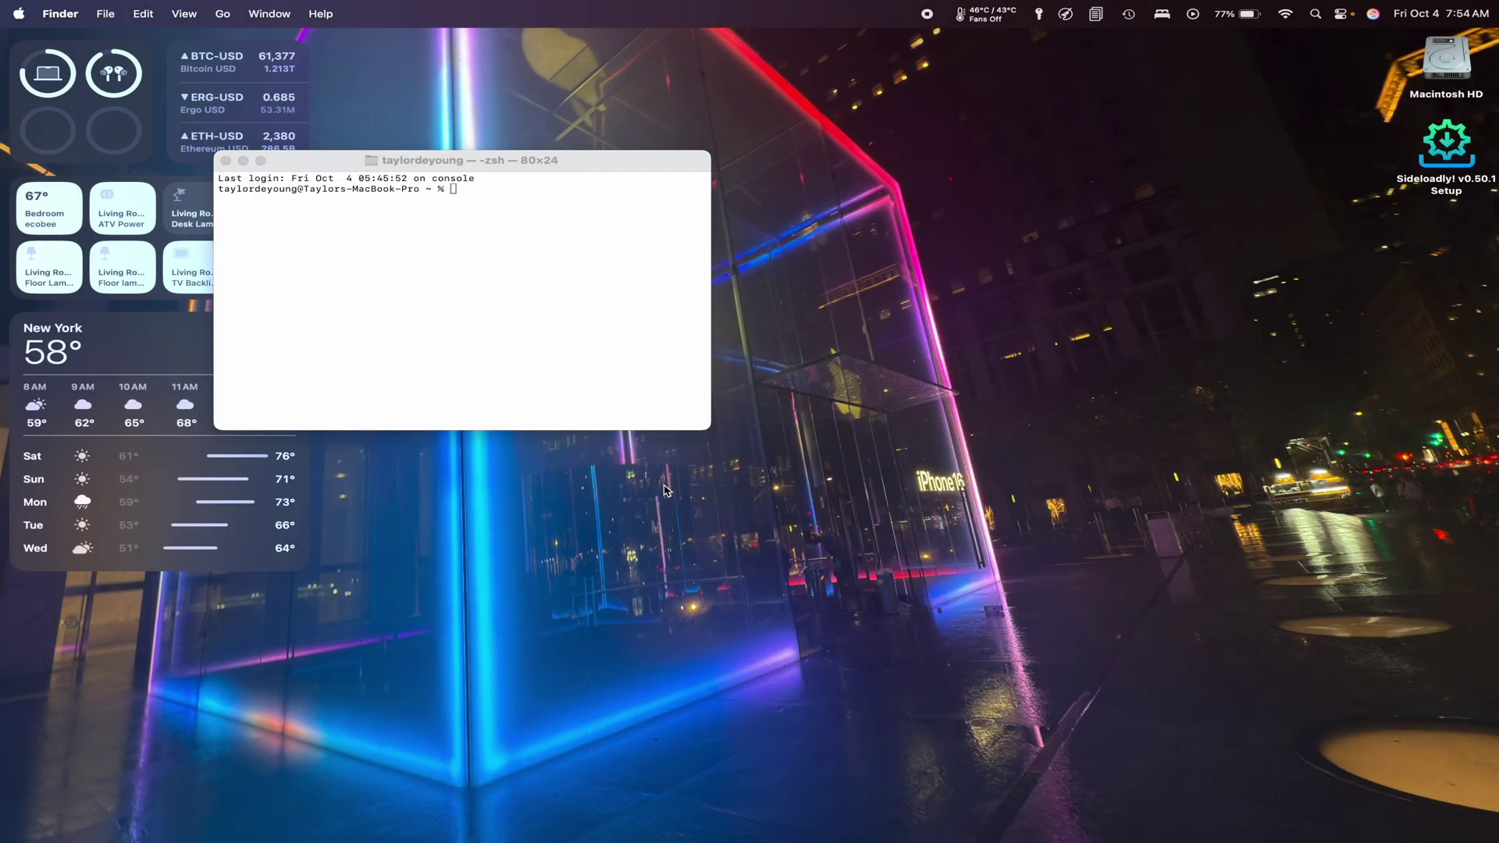
pyautogui.click(1245, 812)
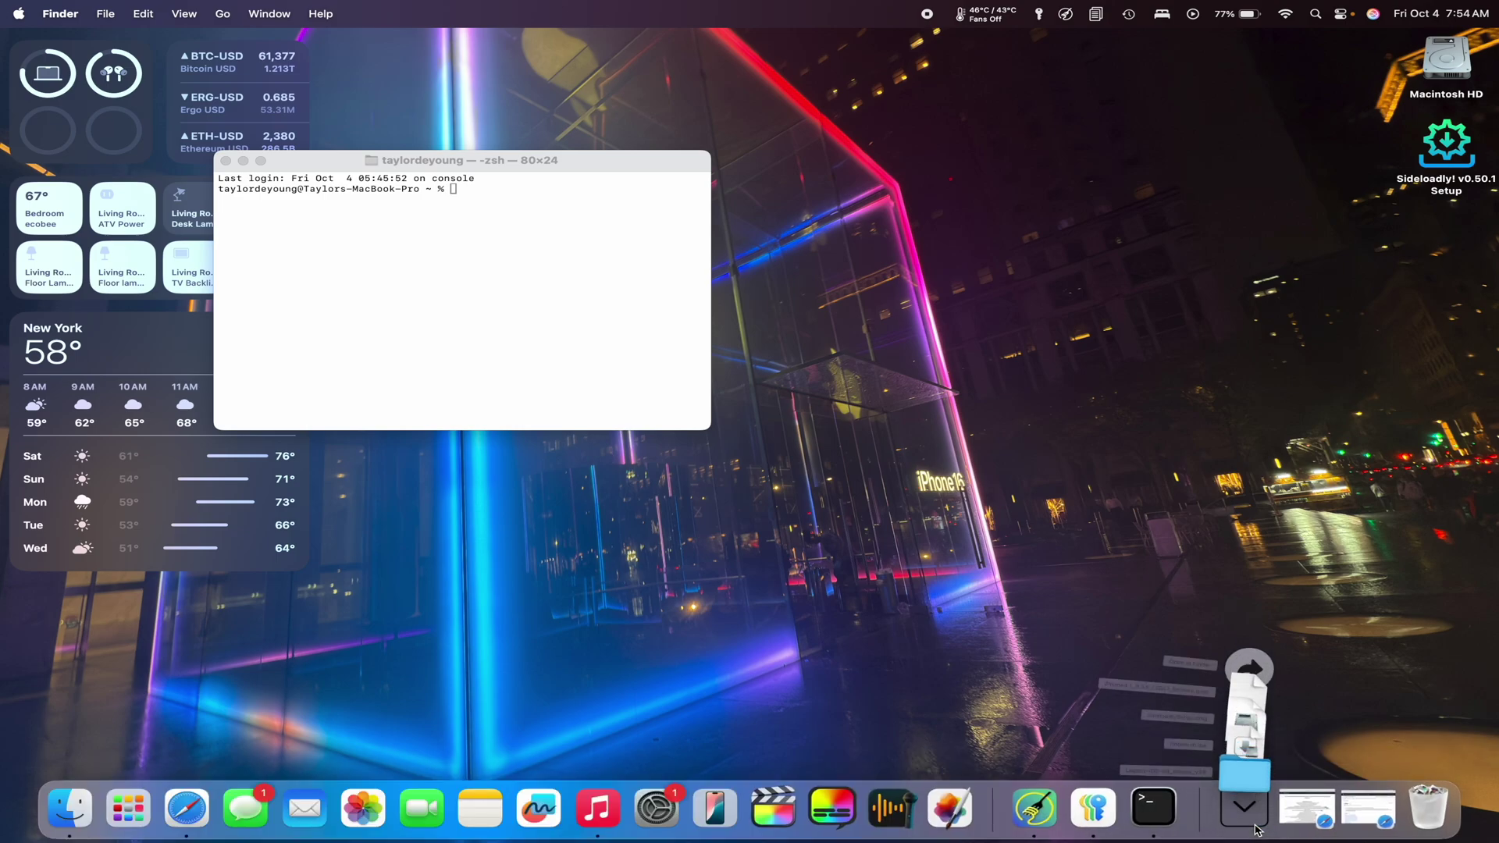
pyautogui.click(1248, 743)
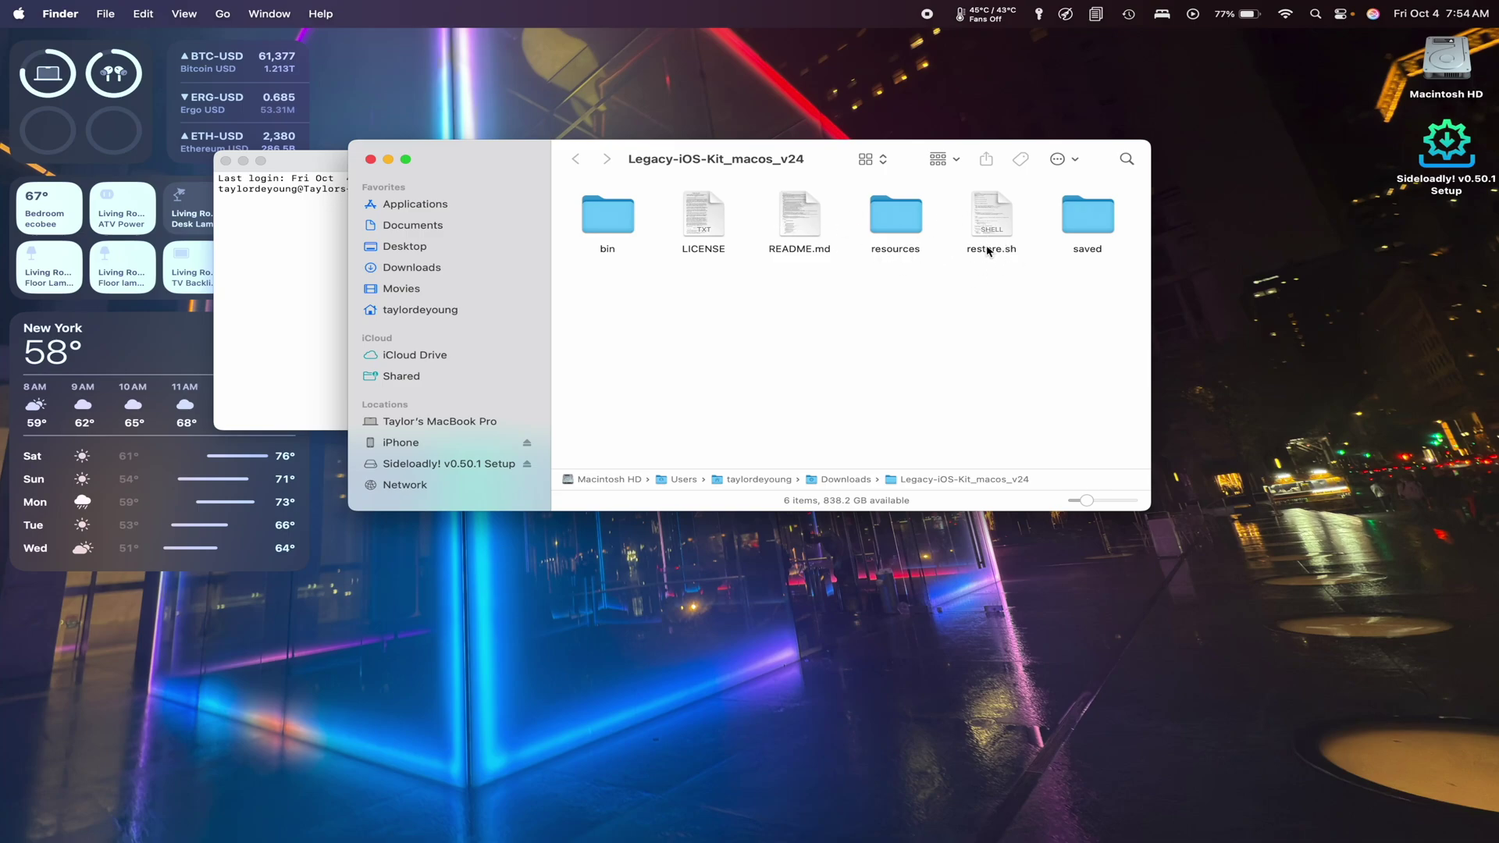
# Drag restore.sh from the Legacy-iOS-Kit folder into Terminal and run it.
pyautogui.moveTo(825, 167); pyautogui.dragTo(1036, 256)
pyautogui.click(1198, 324)
pyautogui.moveTo(1197, 324); pyautogui.dragTo(511, 234)
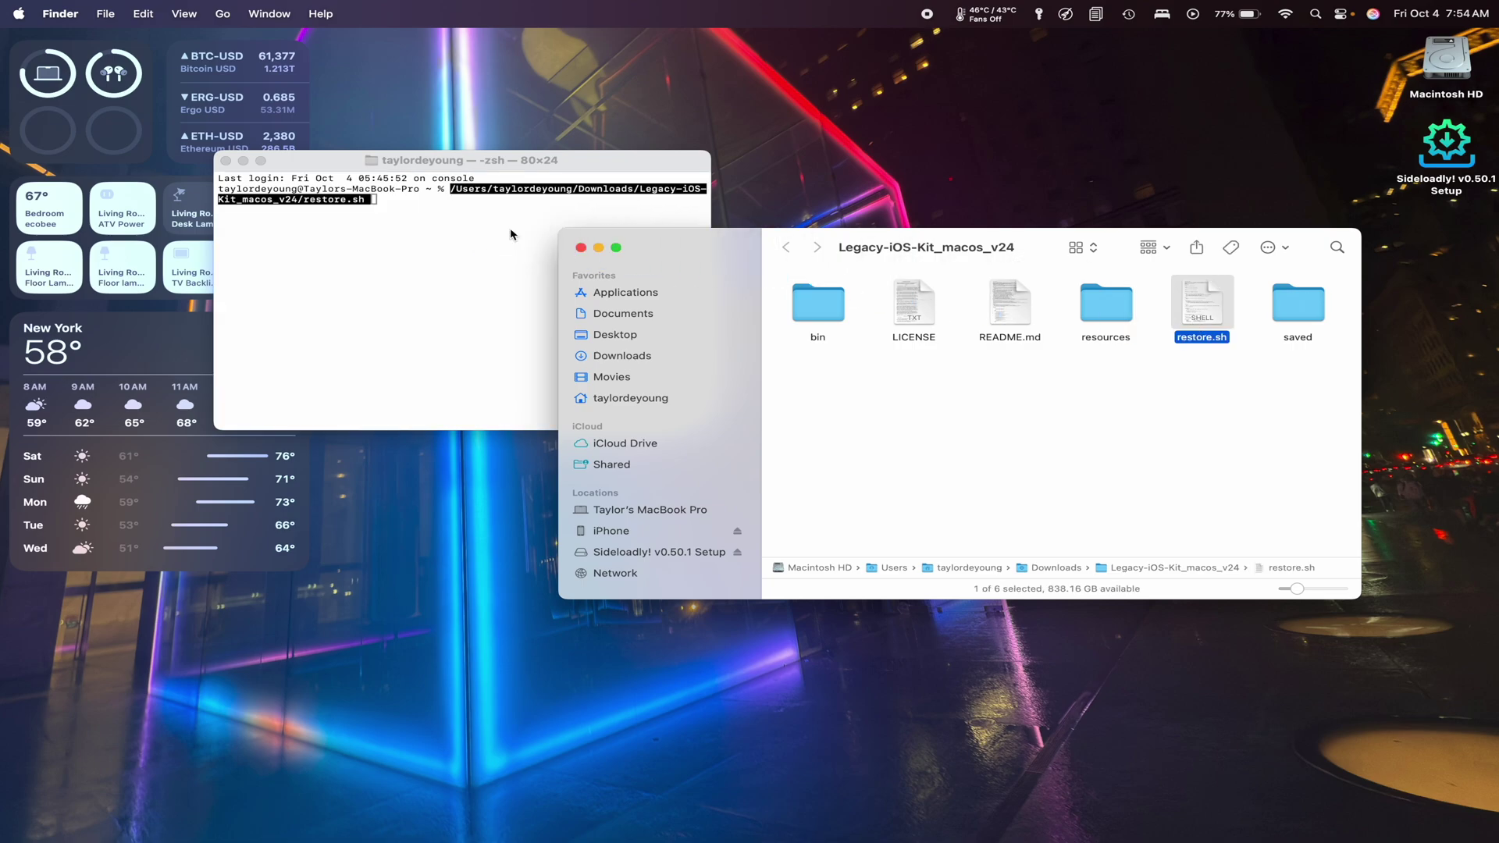
pyautogui.press('Return')
pyautogui.click(511, 235)
pyautogui.press('Return')
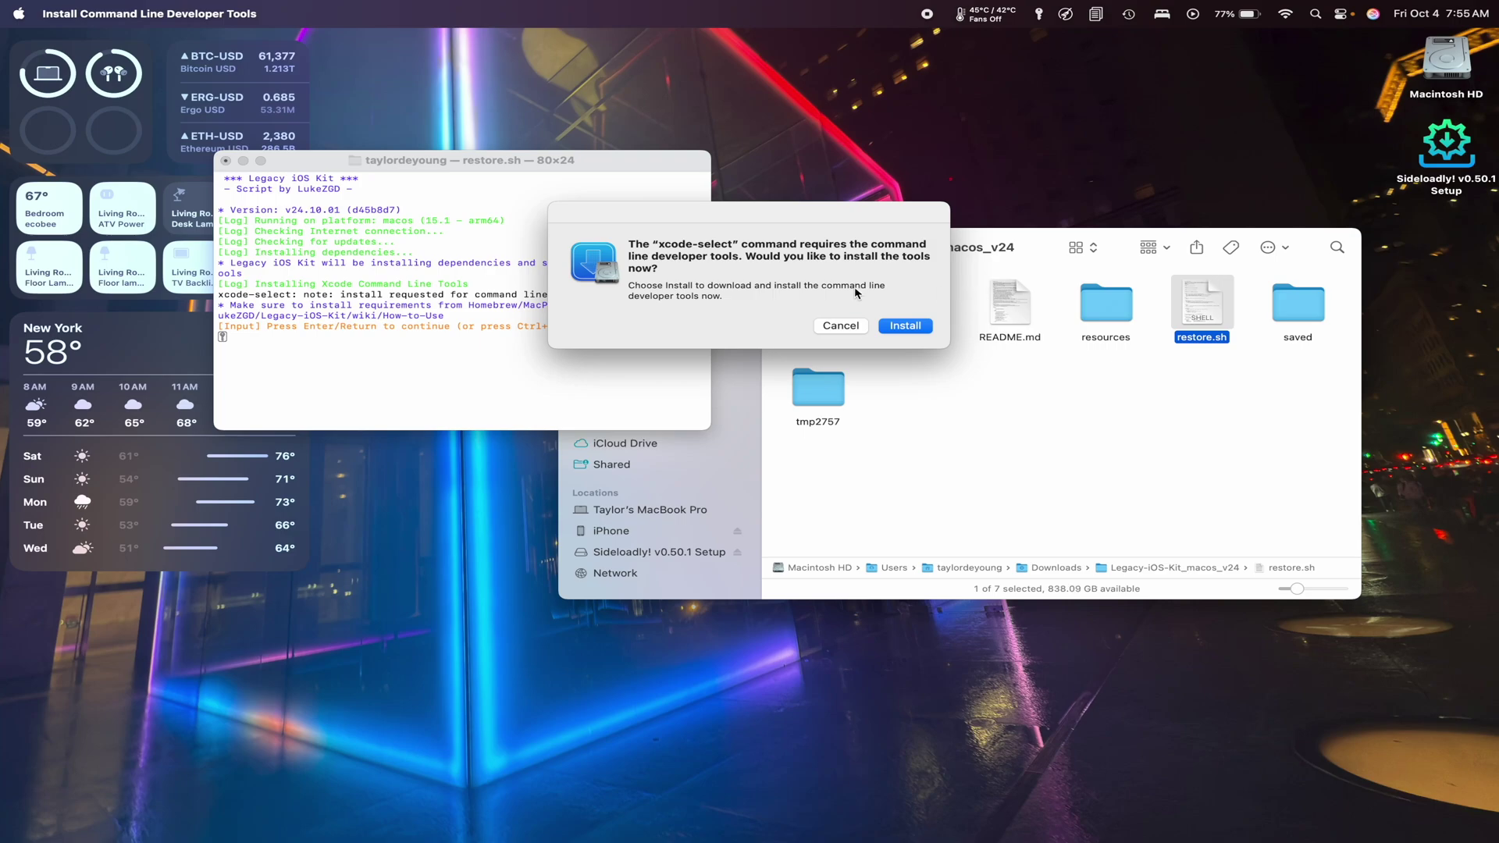
# Install the Xcode command line developer tools, agreeing to the license and continuing on battery.
pyautogui.click(904, 326)
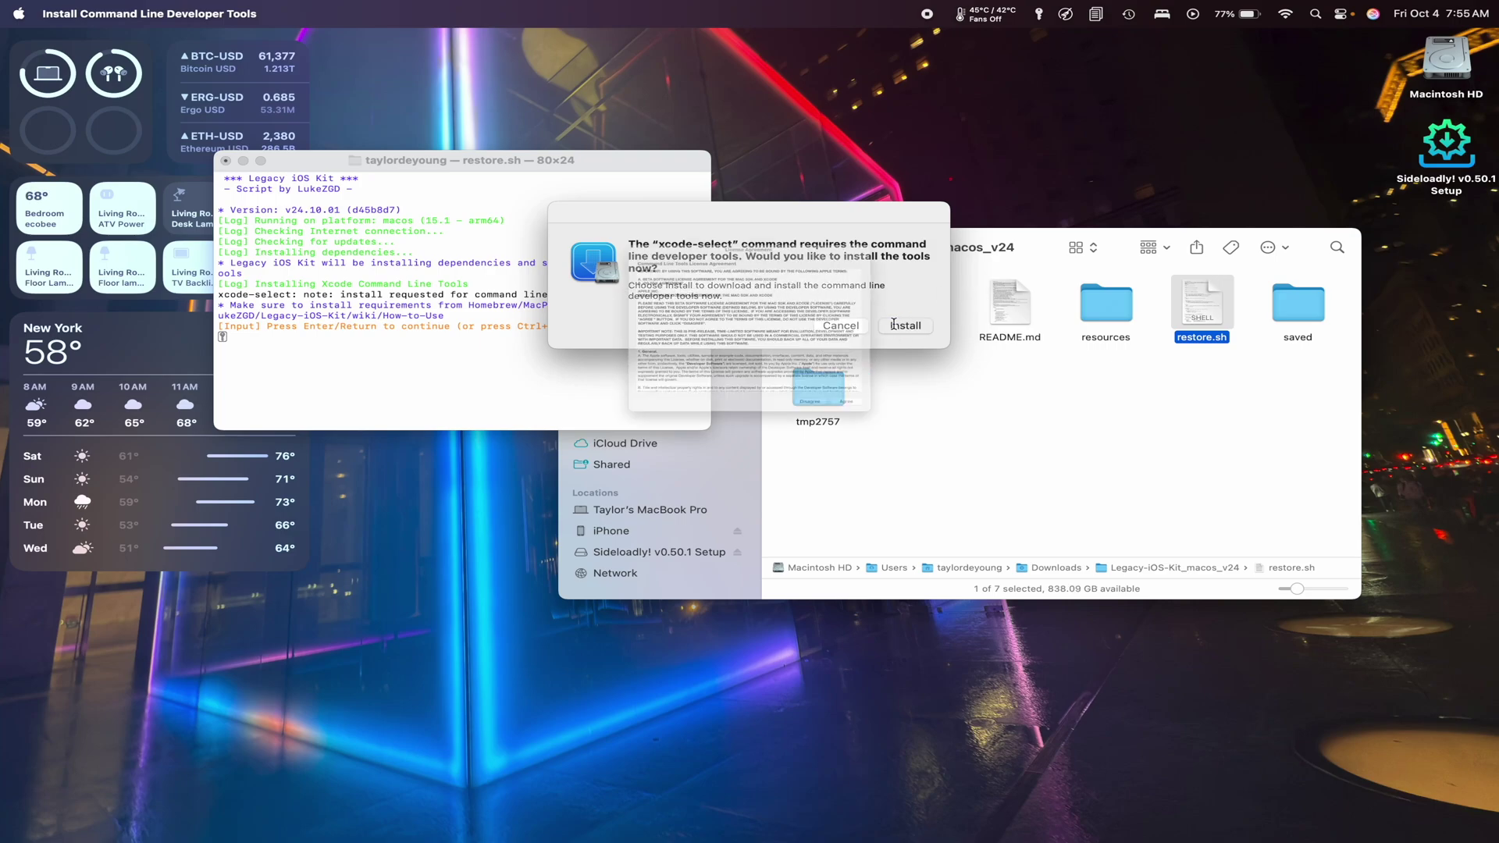
pyautogui.click(975, 497)
pyautogui.click(745, 376)
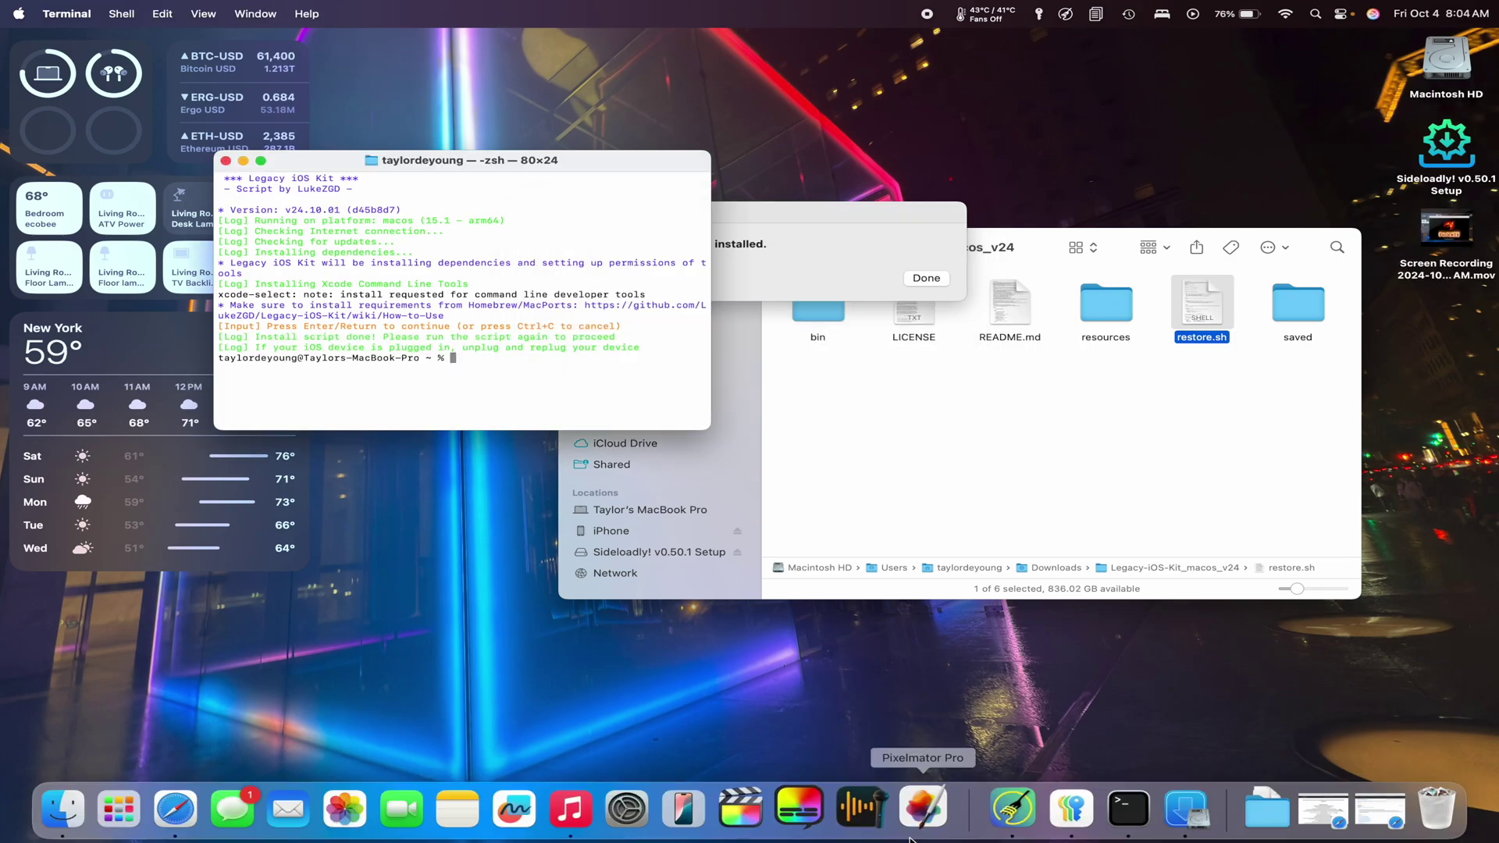
# Dismiss the install-finished message and rerun restore.sh to reach the main menu detecting the iPhone 4S.
pyautogui.click(748, 298)
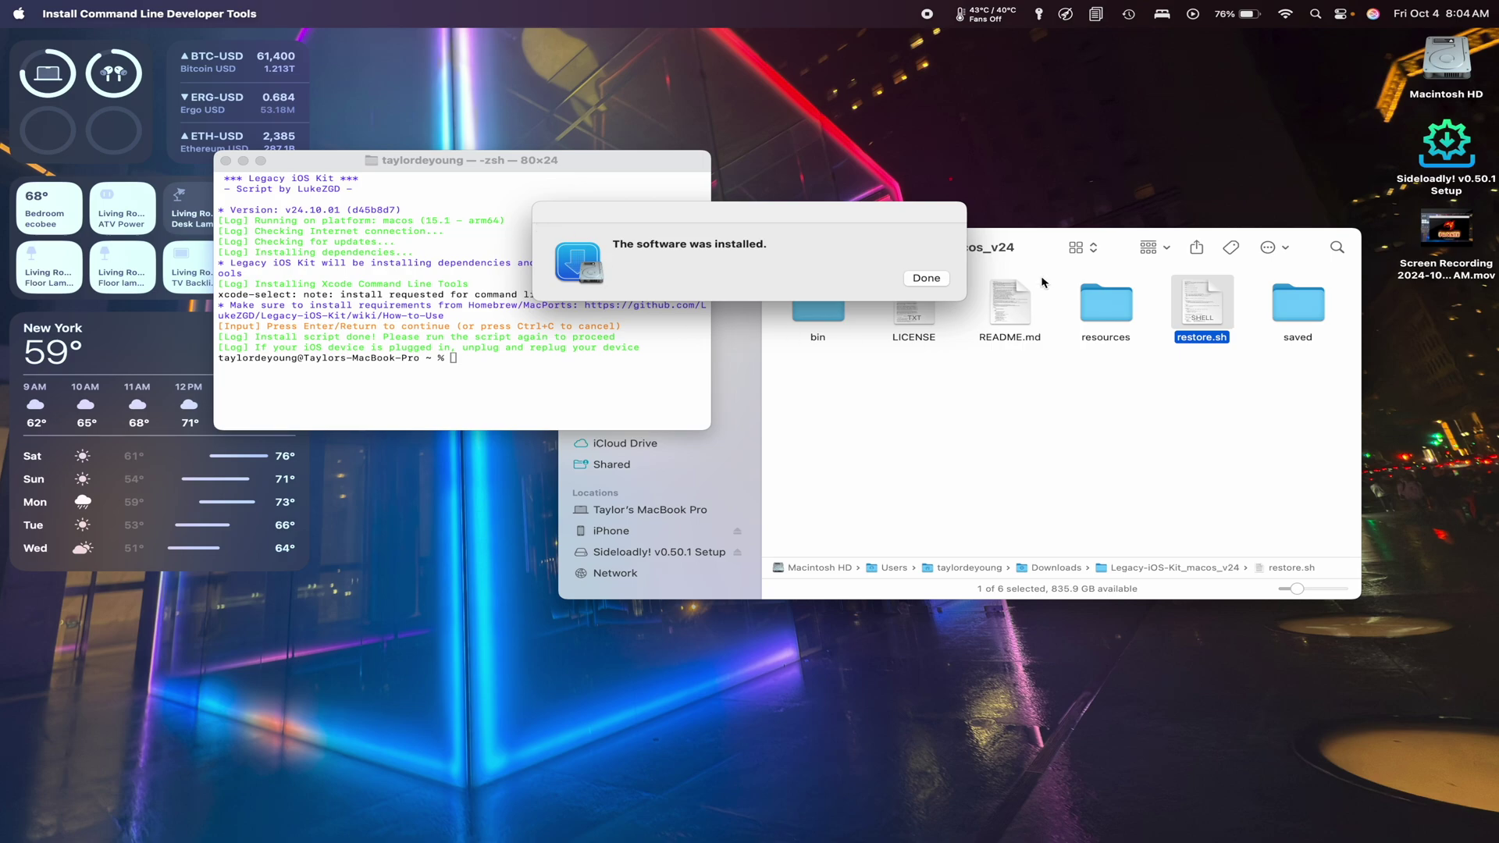
pyautogui.click(927, 279)
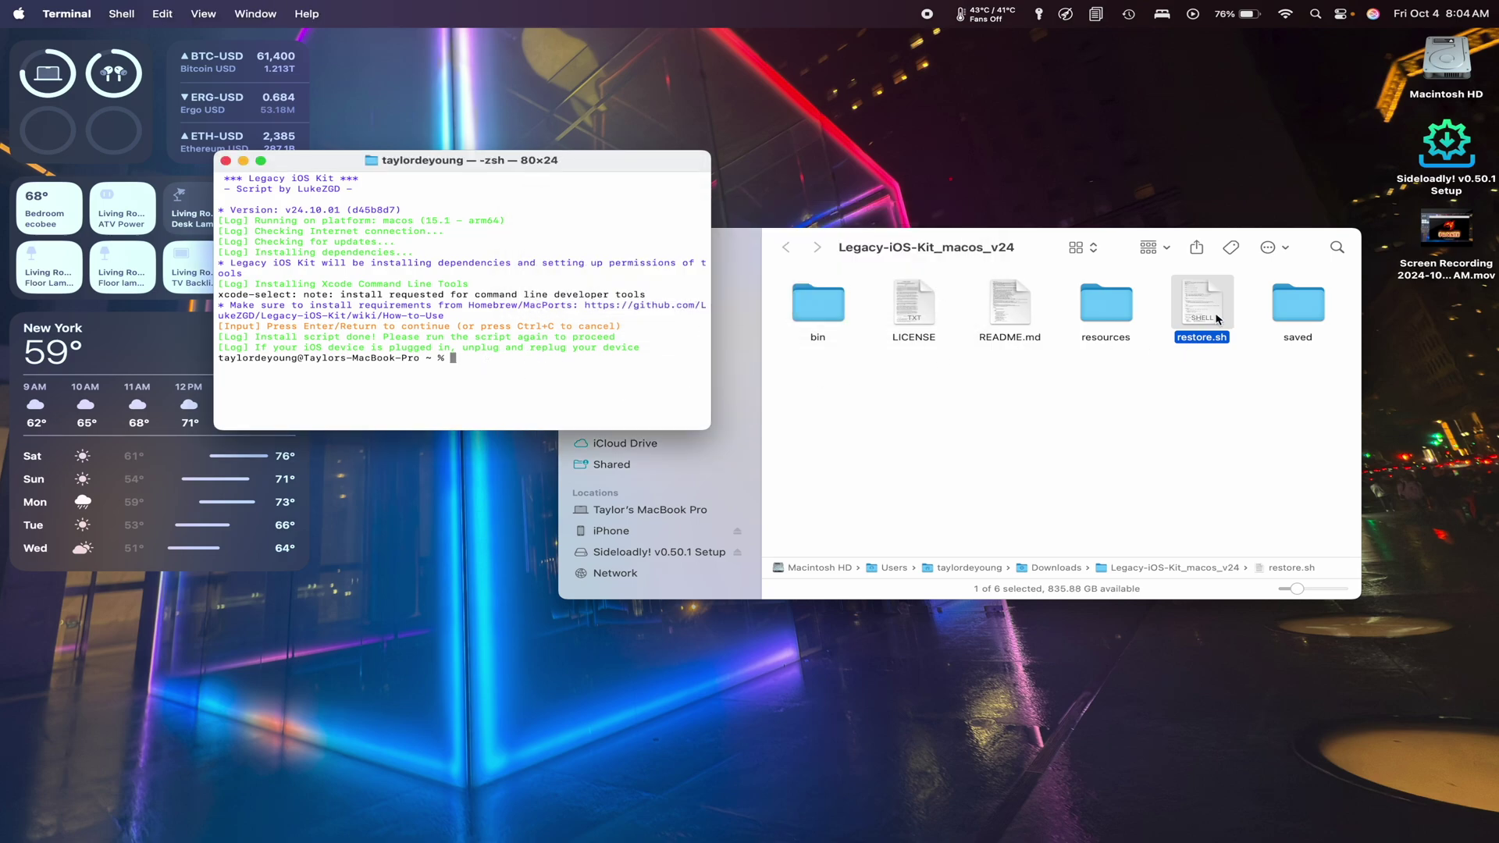
pyautogui.moveTo(1216, 317); pyautogui.dragTo(577, 382)
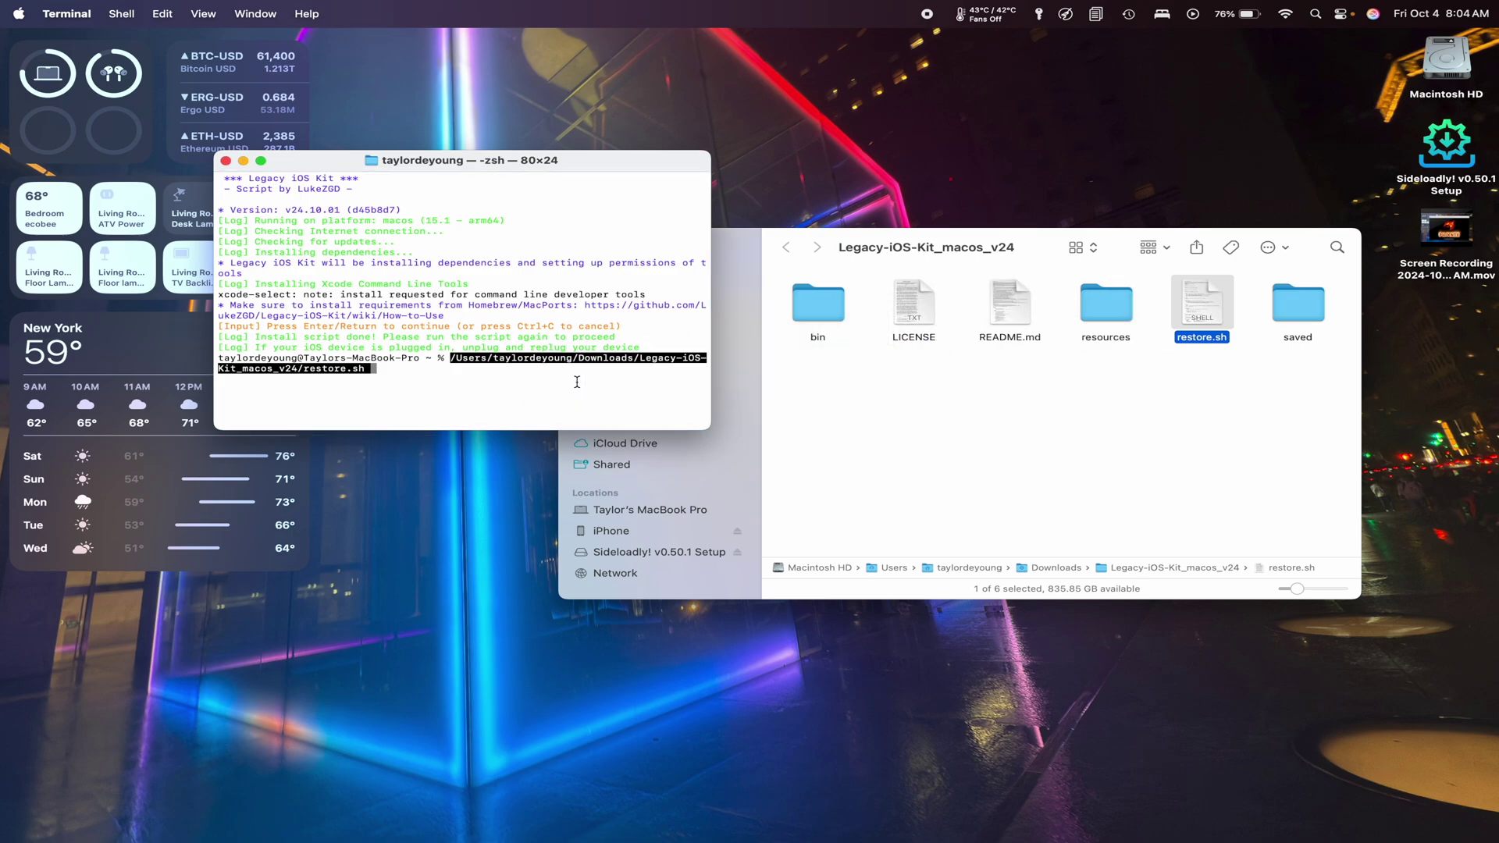
pyautogui.press('Return')
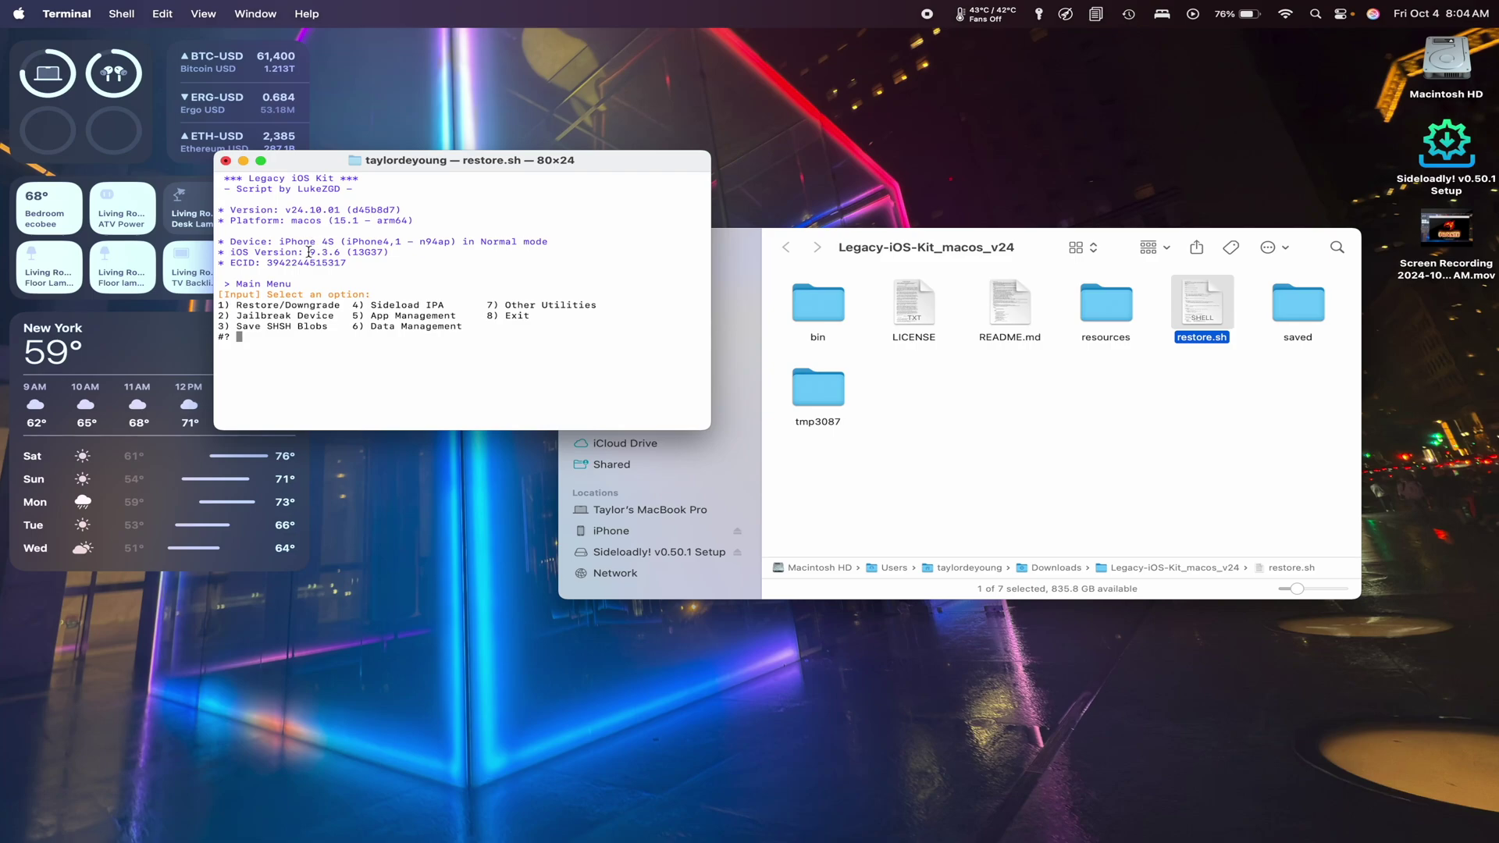
# Choose 1 Restore/Downgrade, 2 for iOS 6.1.3, then 2 to download the target IPSW.
pyautogui.write('1')
pyautogui.press('Return')
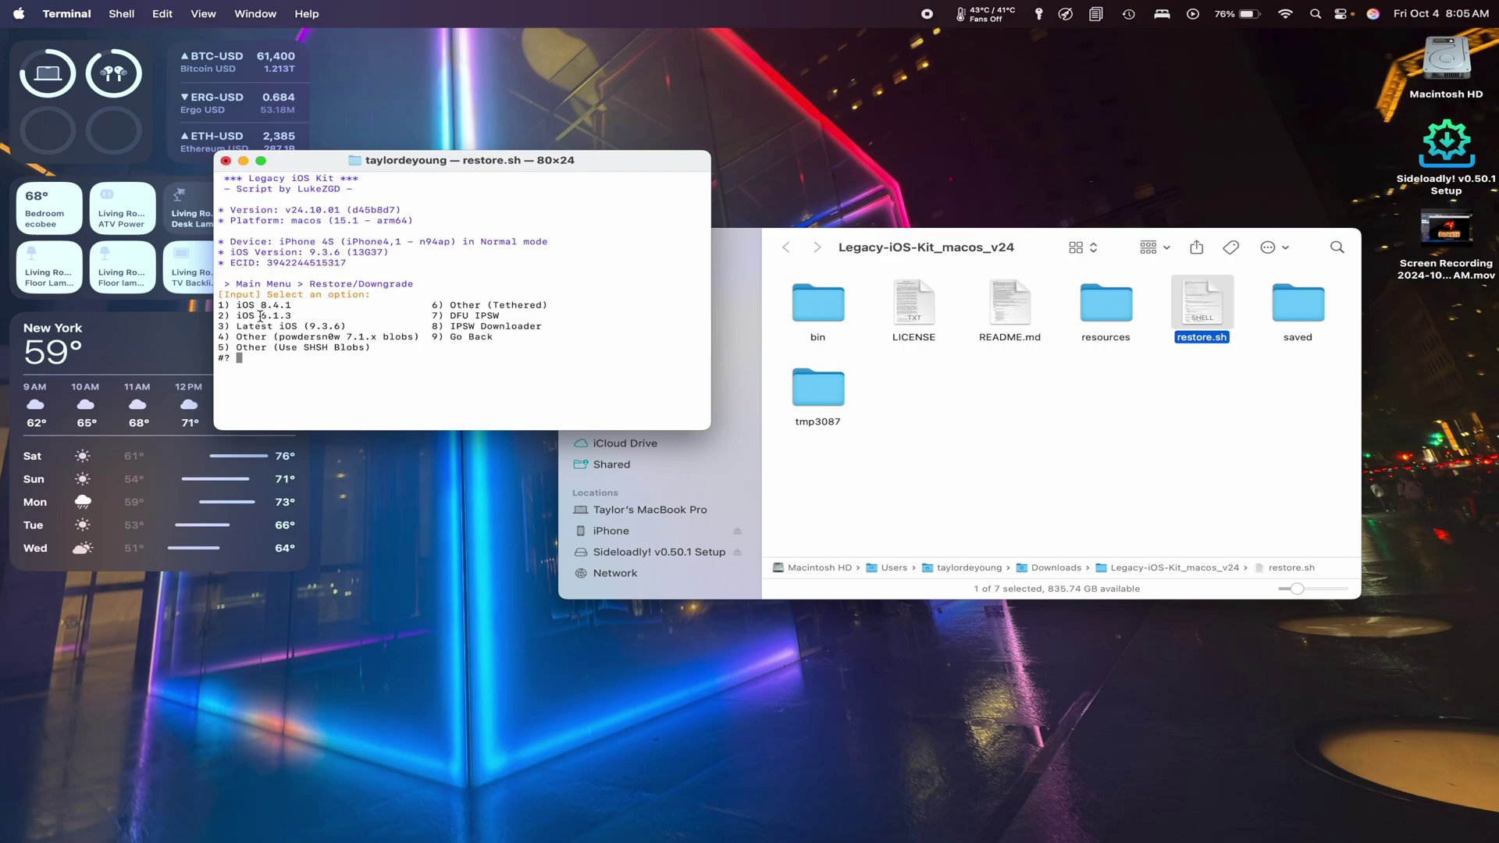
pyautogui.write('2')
pyautogui.press('Return')
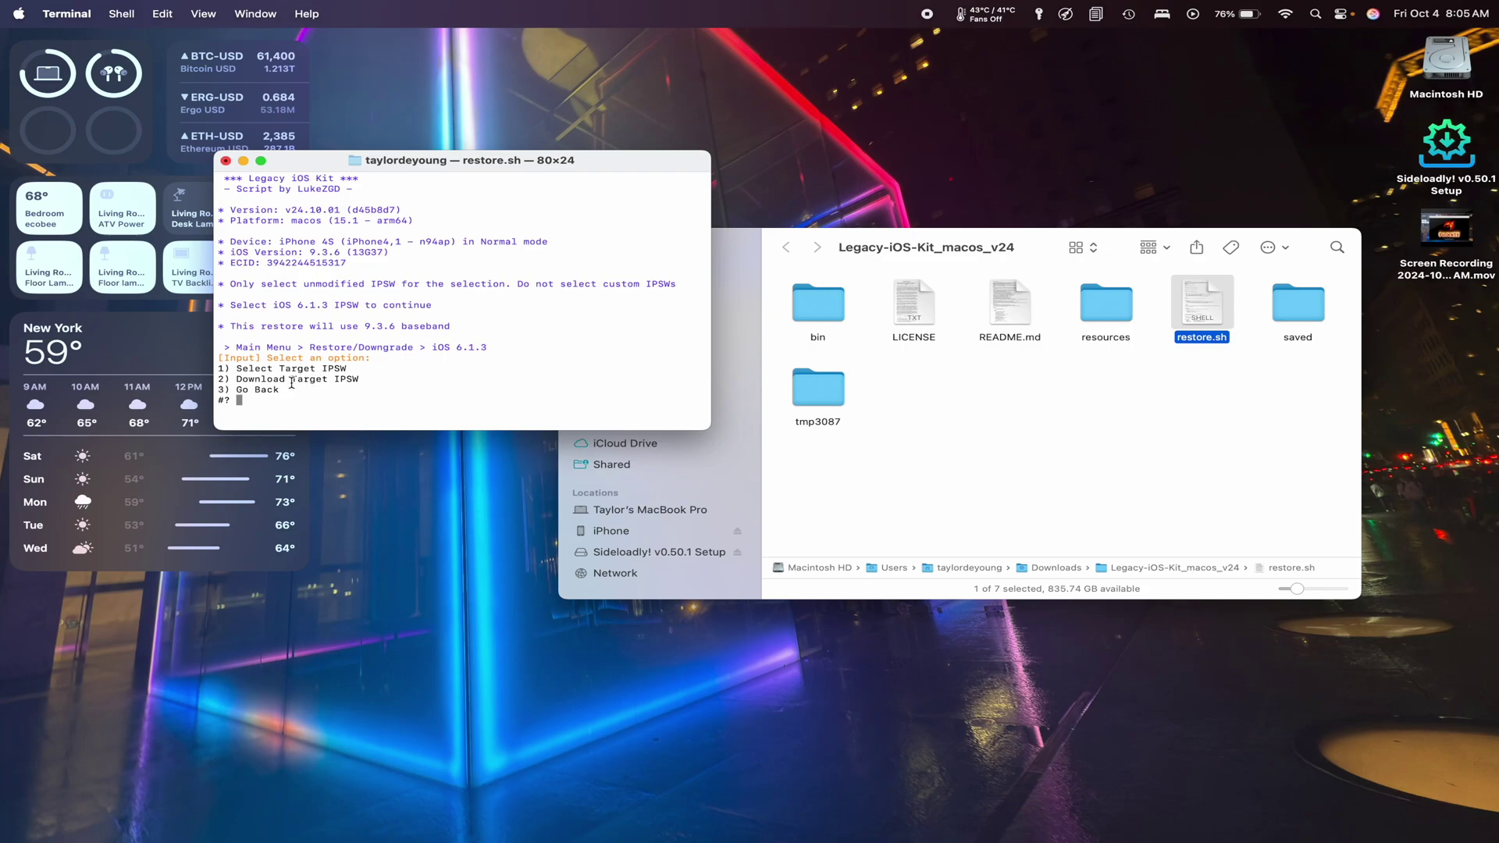
pyautogui.write('2')
pyautogui.press('Return')
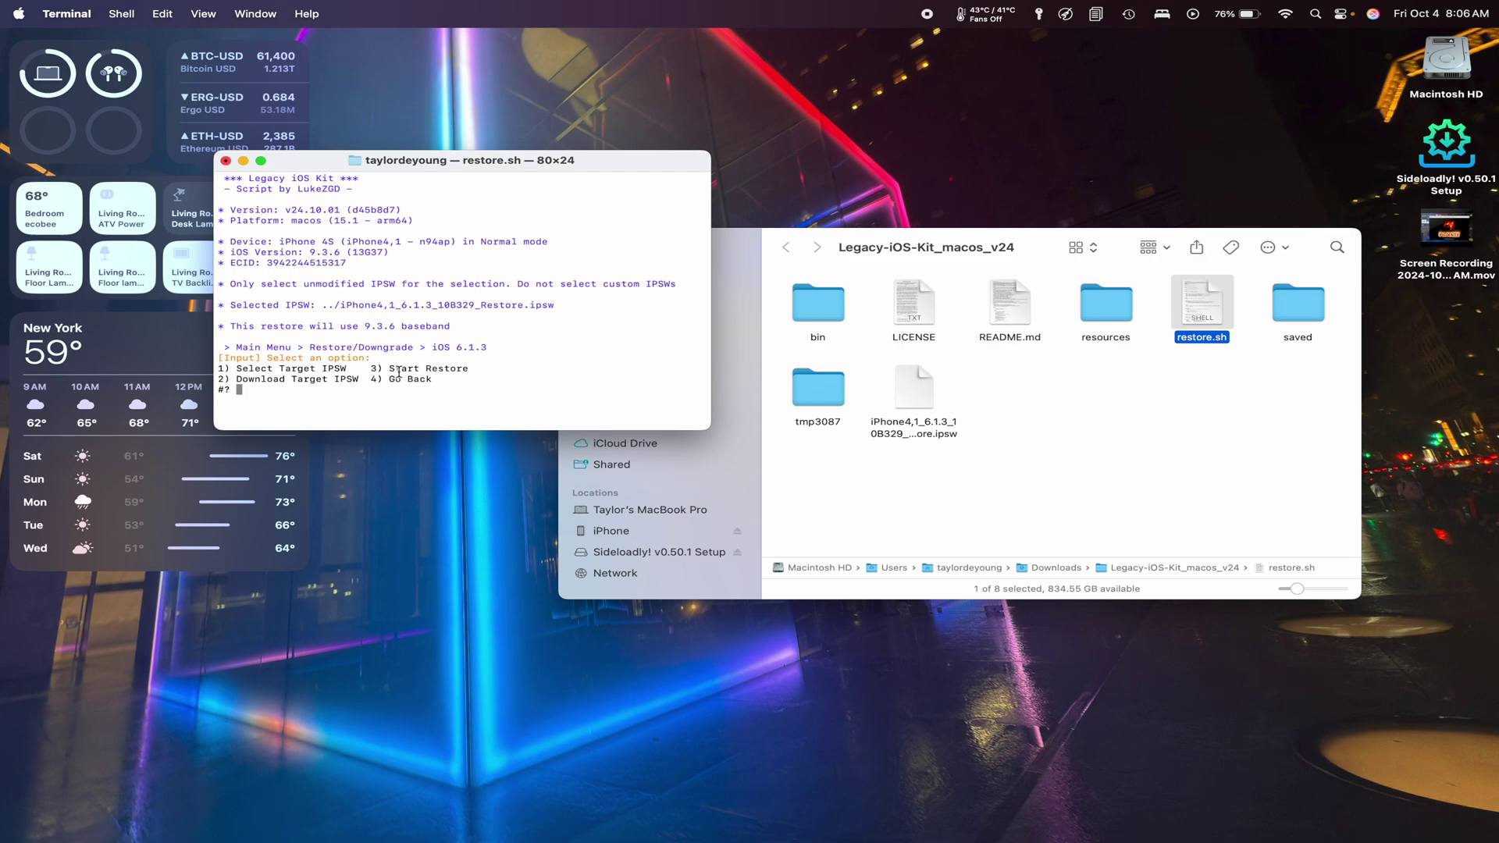
# Start the restore with option 3 and answer n to the jailbreak option.
pyautogui.write('3')
pyautogui.press('Return')
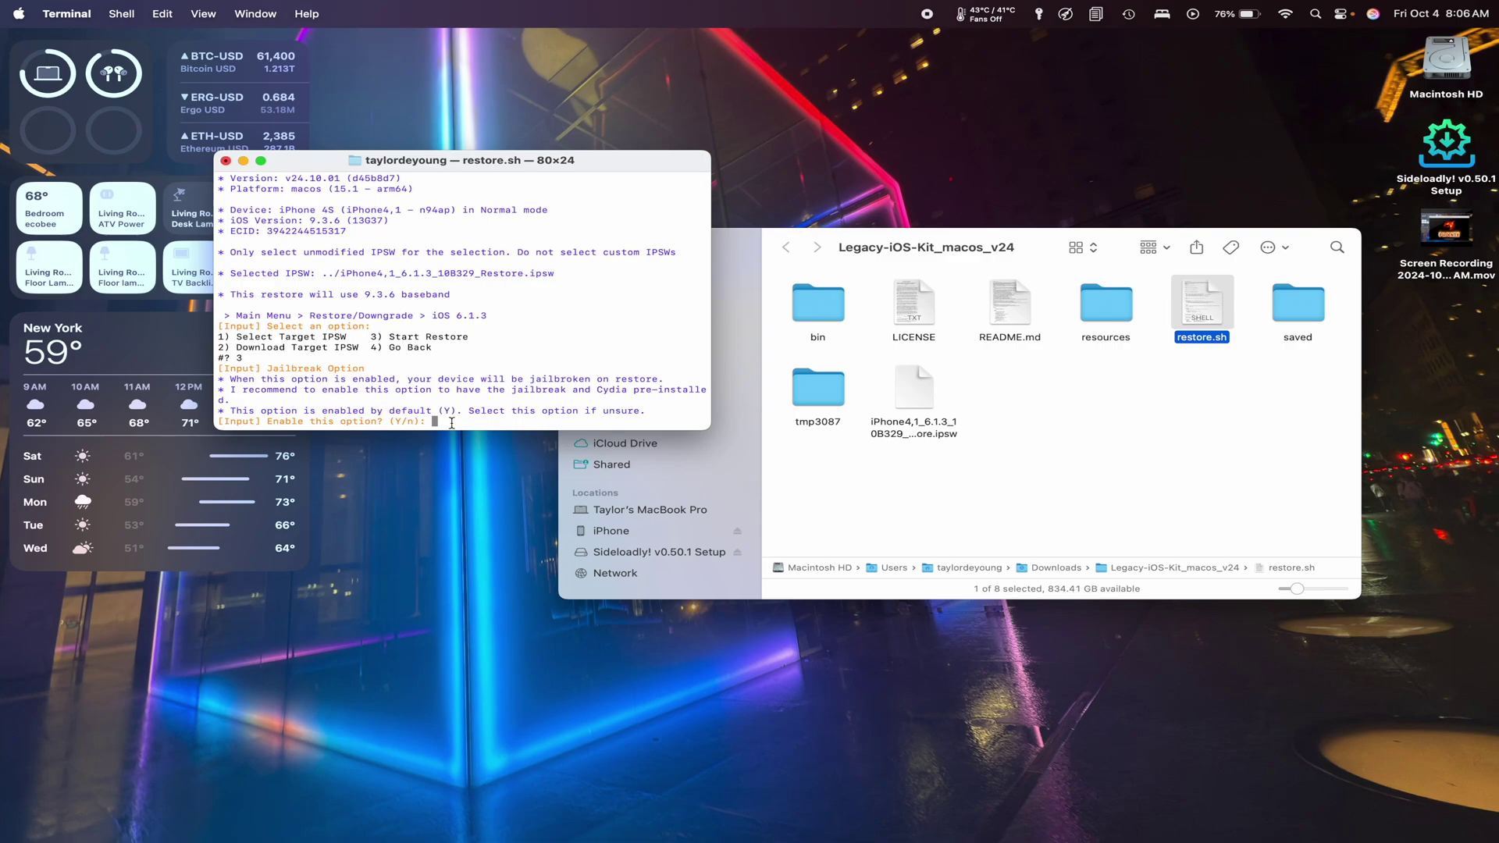
pyautogui.write('n')
pyautogui.press('Return')
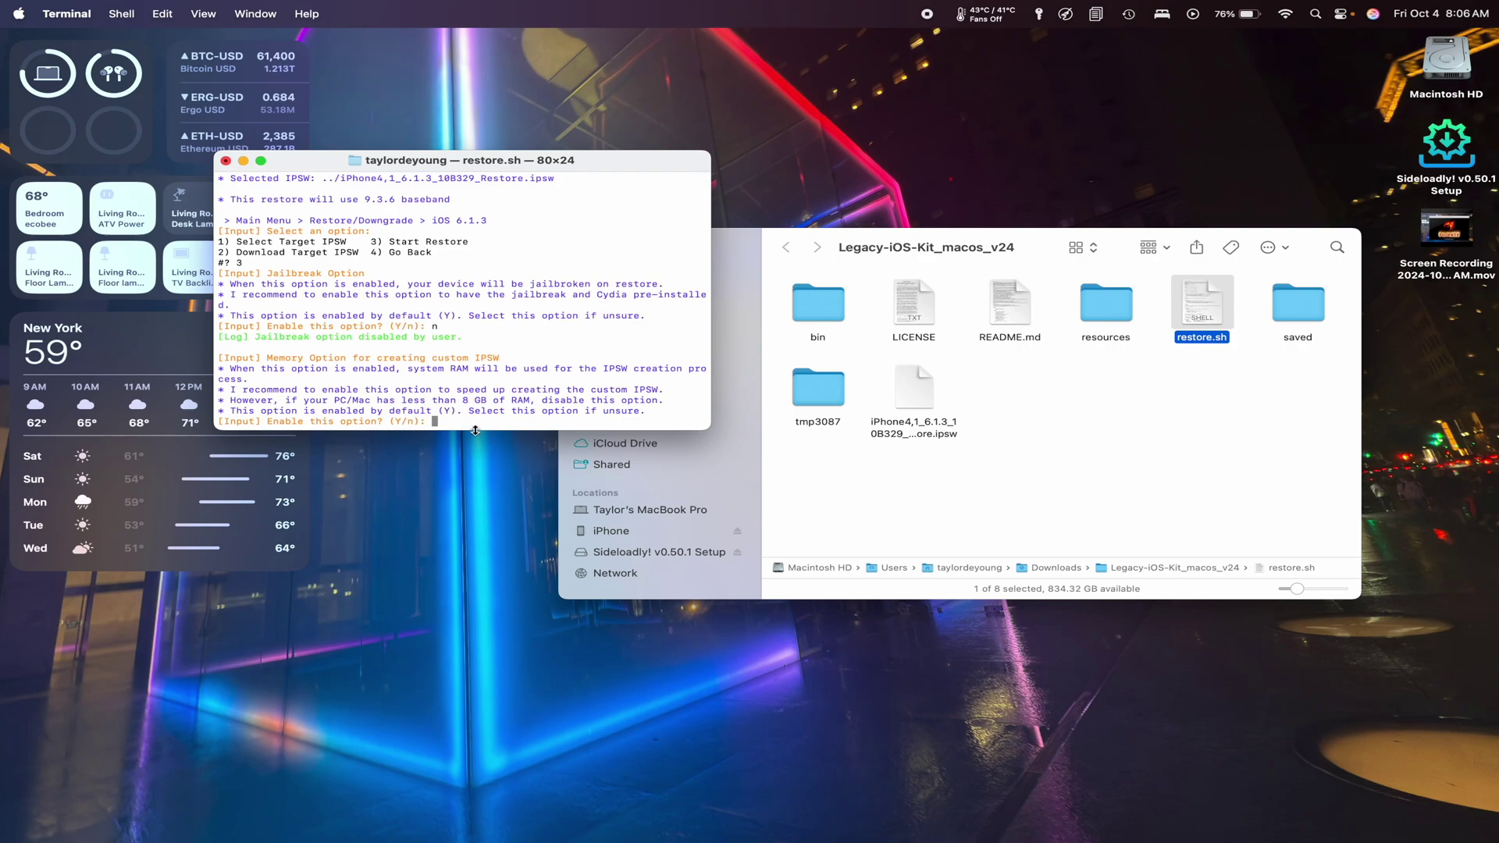
# Answer y to the memory option so RAM is used to build the custom IPSW.
pyautogui.write('n')
pyautogui.press('BackSpace')
pyautogui.write('y')
pyautogui.press('Return')
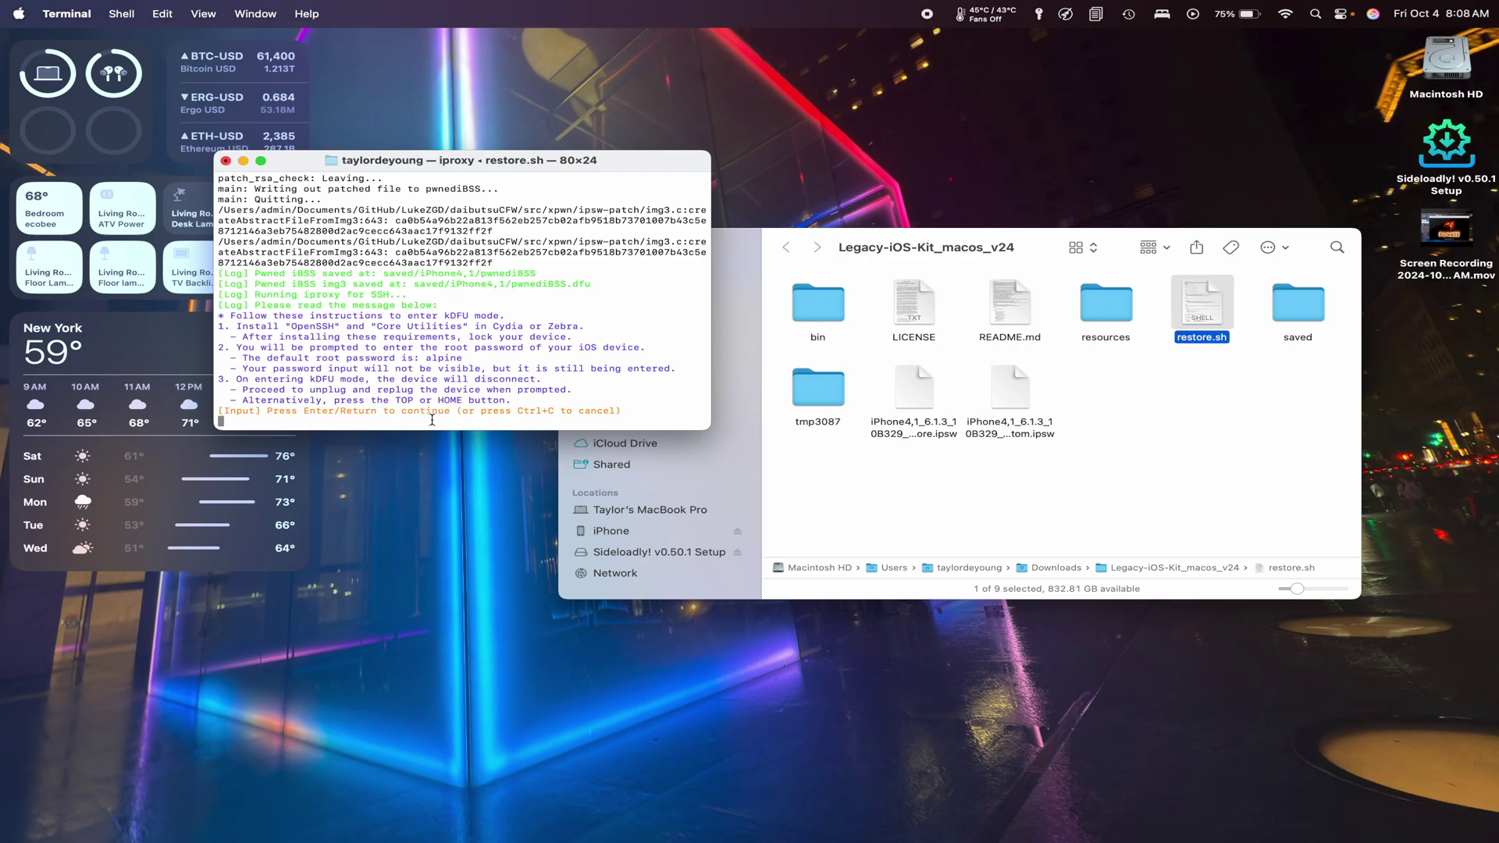
# Continue past the kDFU instructions and enter the iPhone's default root password to start kDFU mode.
pyautogui.press('Return')
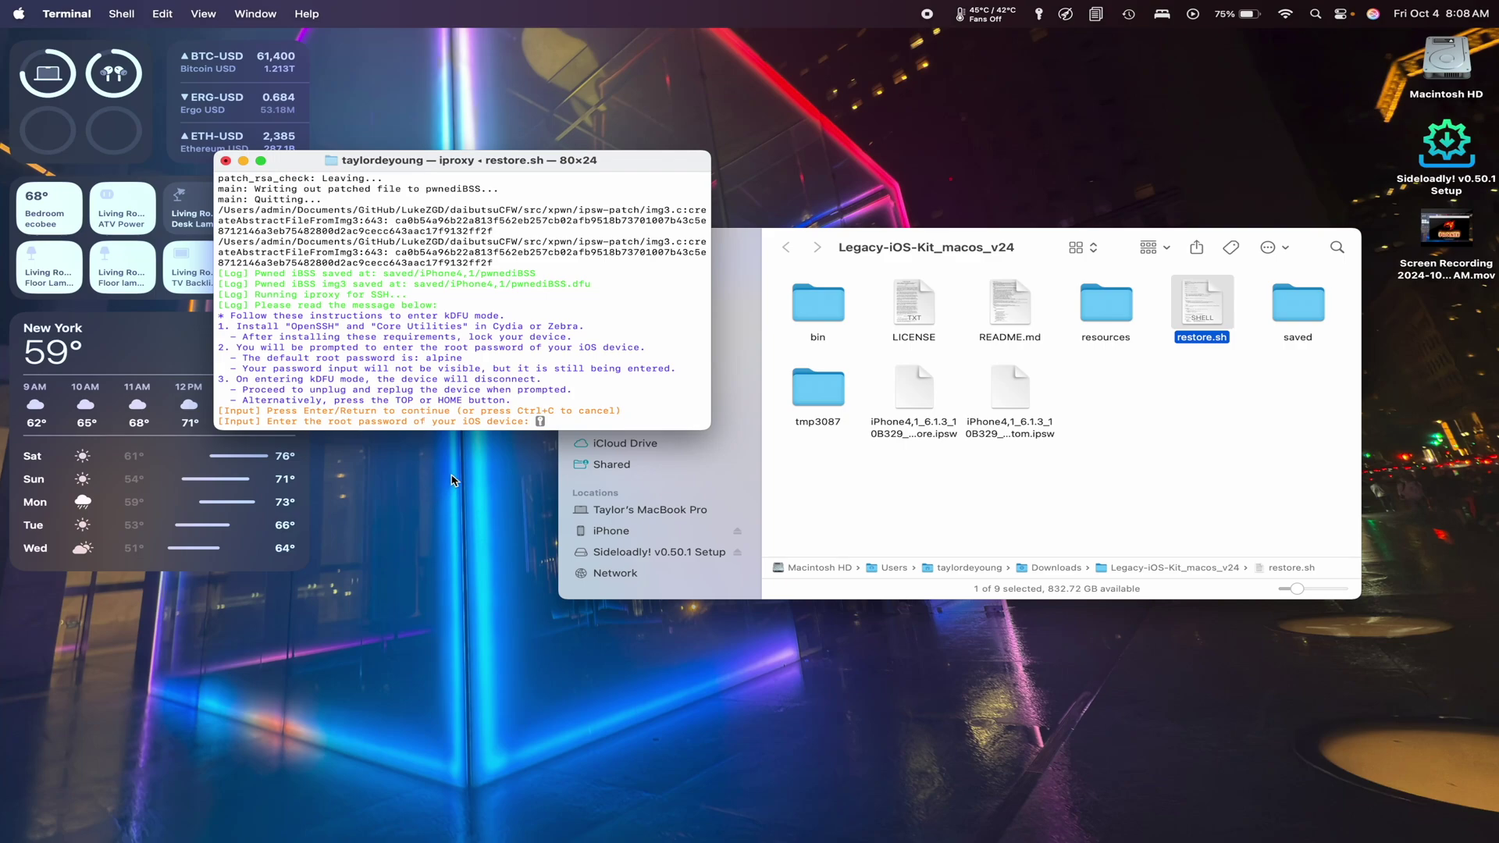
pyautogui.write('alpine')
pyautogui.press('Return')
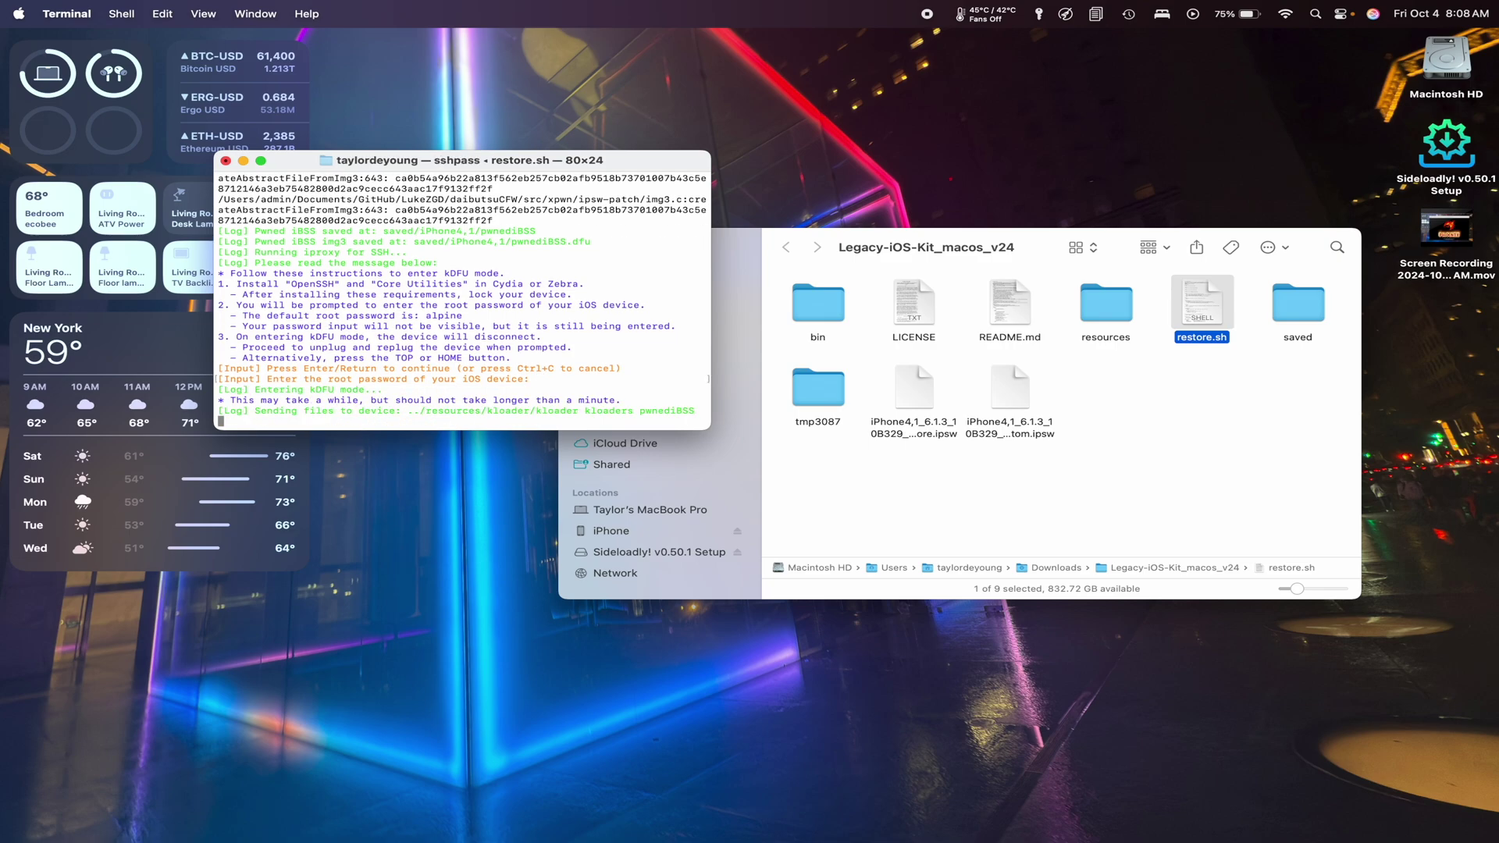